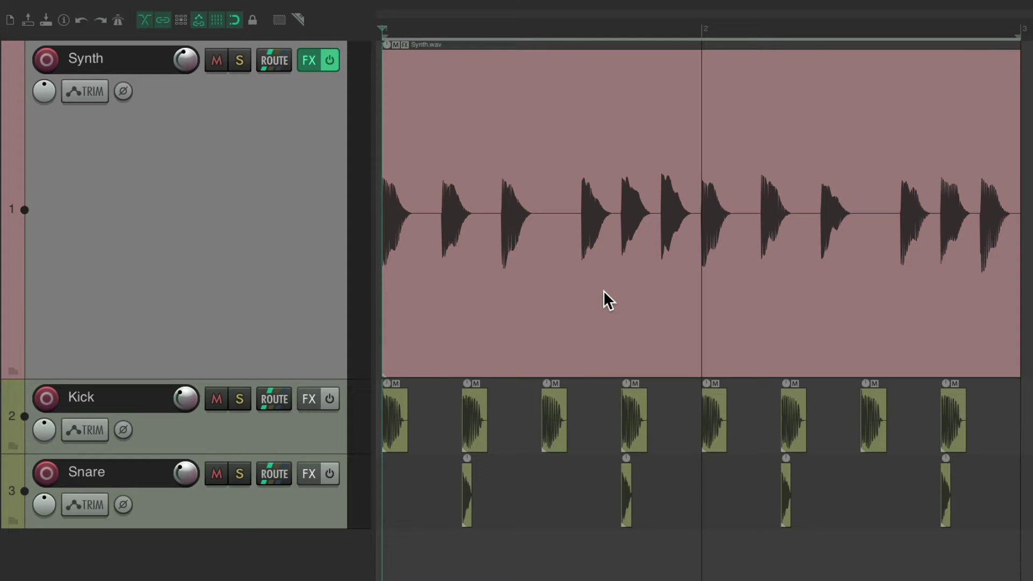
Preview the synth, then append ReaGate, ReaComp and ReaEQ to the Synth track's FX chain
{"action": "key", "text": "space"}
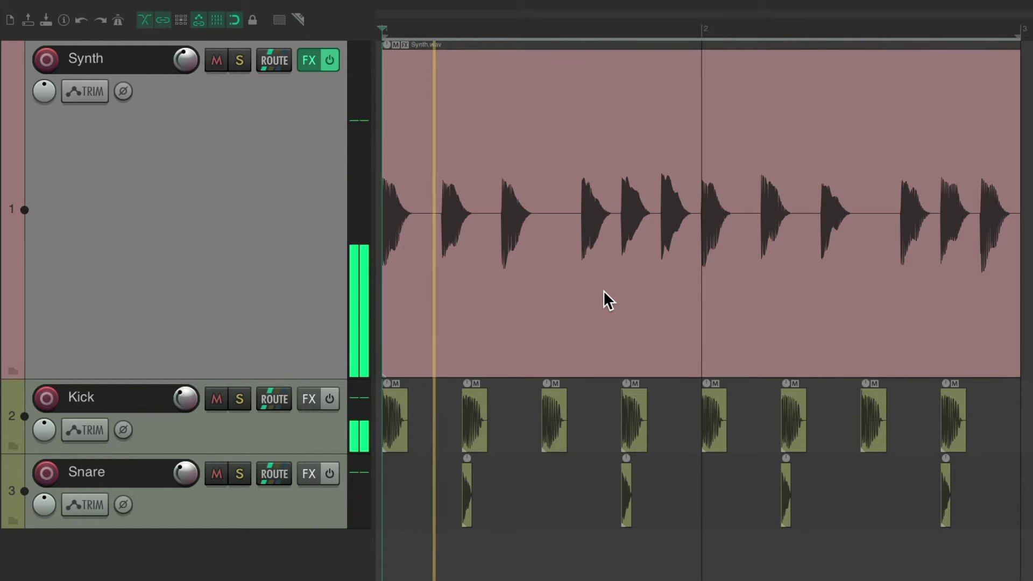
{"action": "key", "text": "space"}
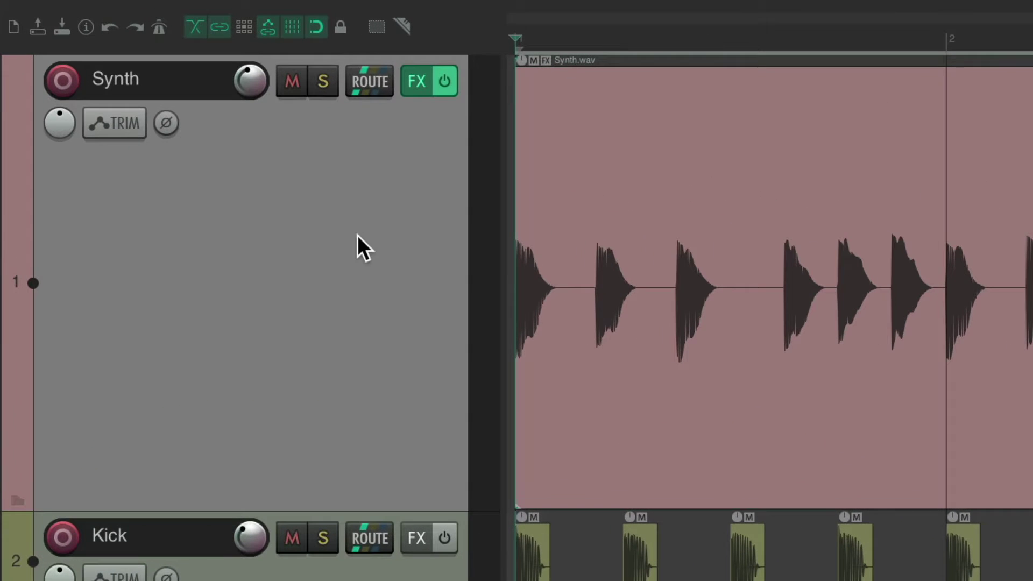
{"action": "left_click", "coordinate": [419, 86]}
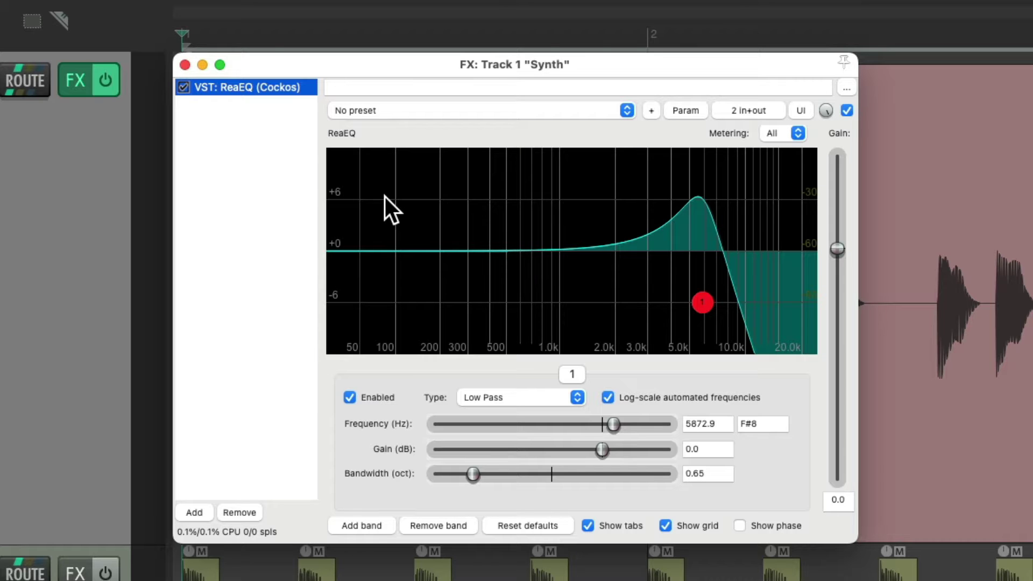
{"action": "double_click", "coordinate": [273, 178]}
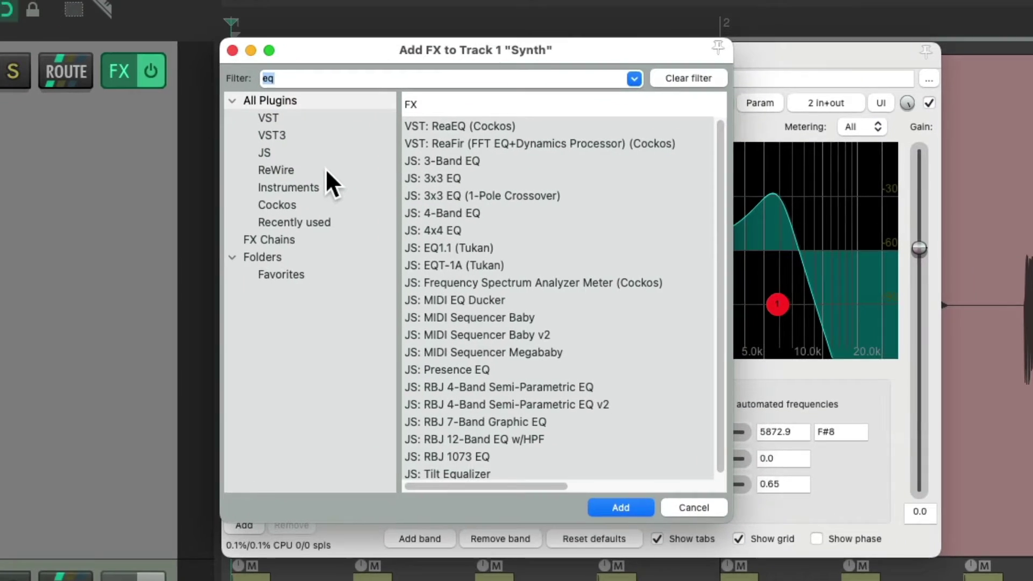
{"action": "type", "text": "gate"}
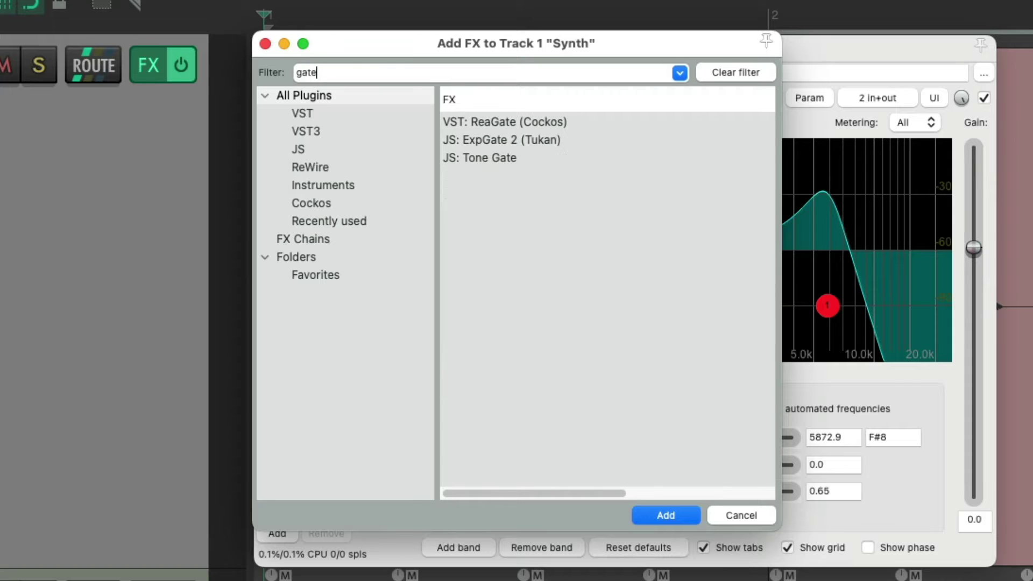
{"action": "left_click", "coordinate": [496, 121]}
{"action": "double_click", "coordinate": [497, 121]}
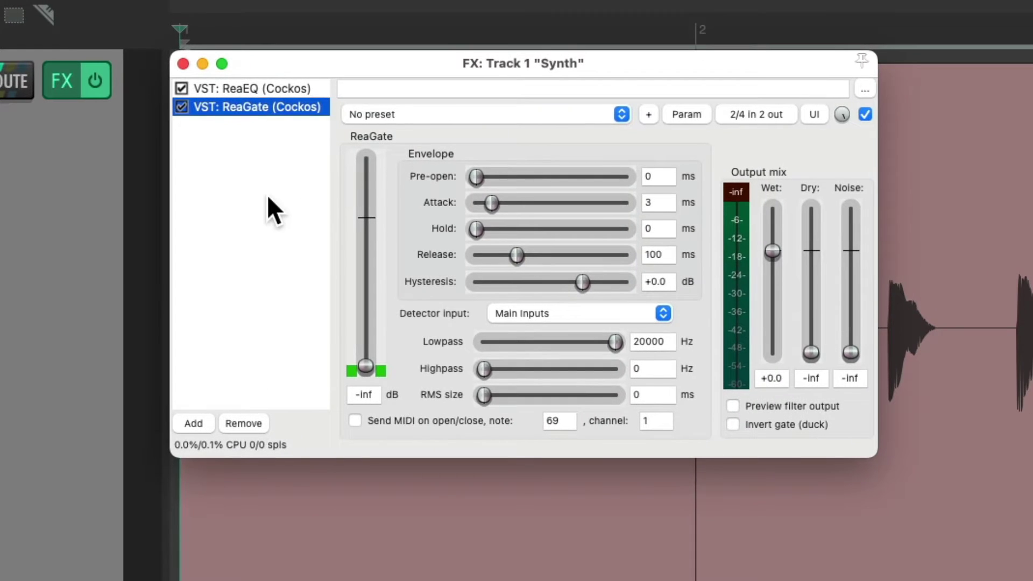
{"action": "double_click", "coordinate": [272, 207]}
{"action": "type", "text": "comp"}
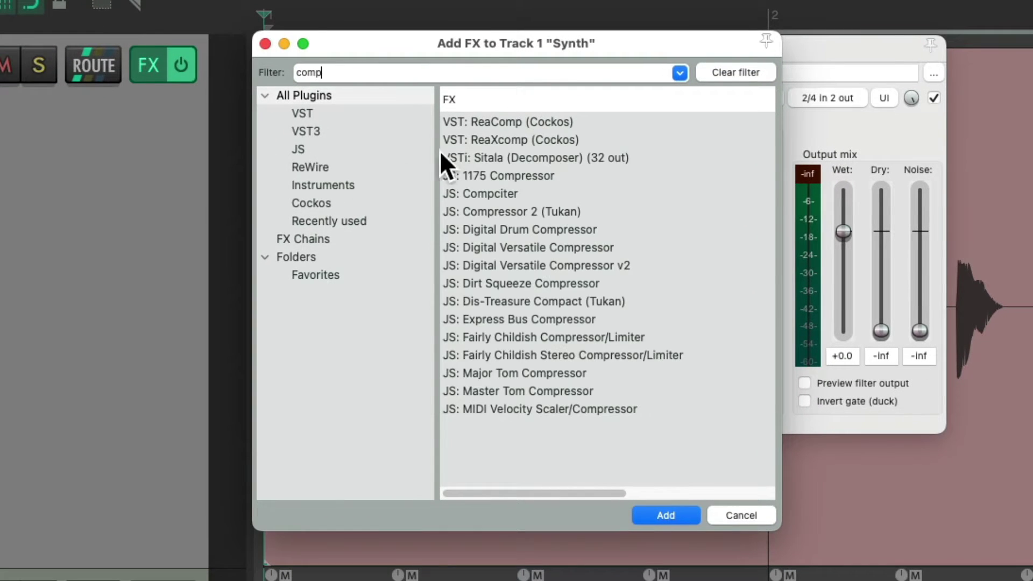
{"action": "double_click", "coordinate": [513, 121]}
{"action": "double_click", "coordinate": [300, 164]}
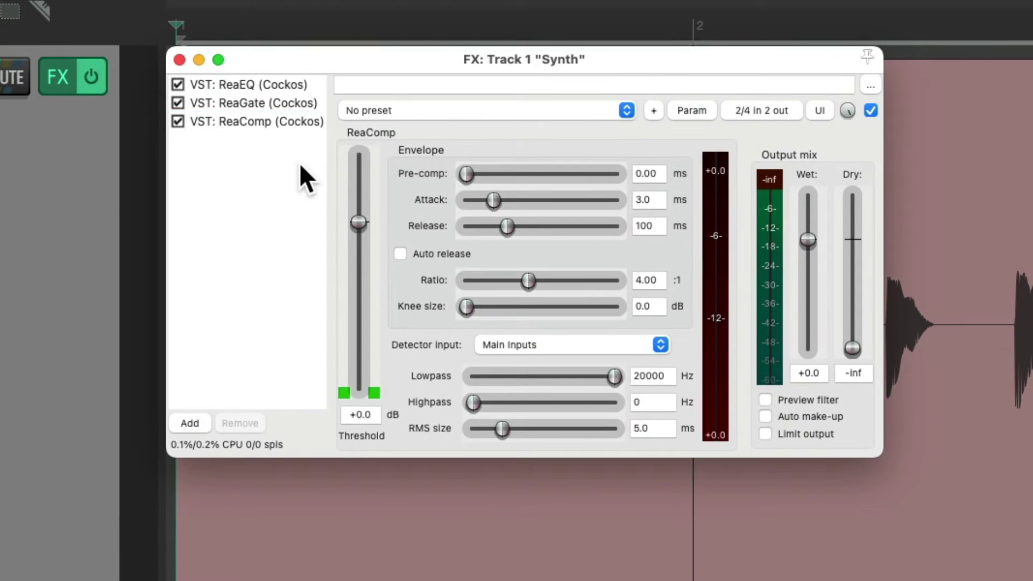
{"action": "type", "text": "eq"}
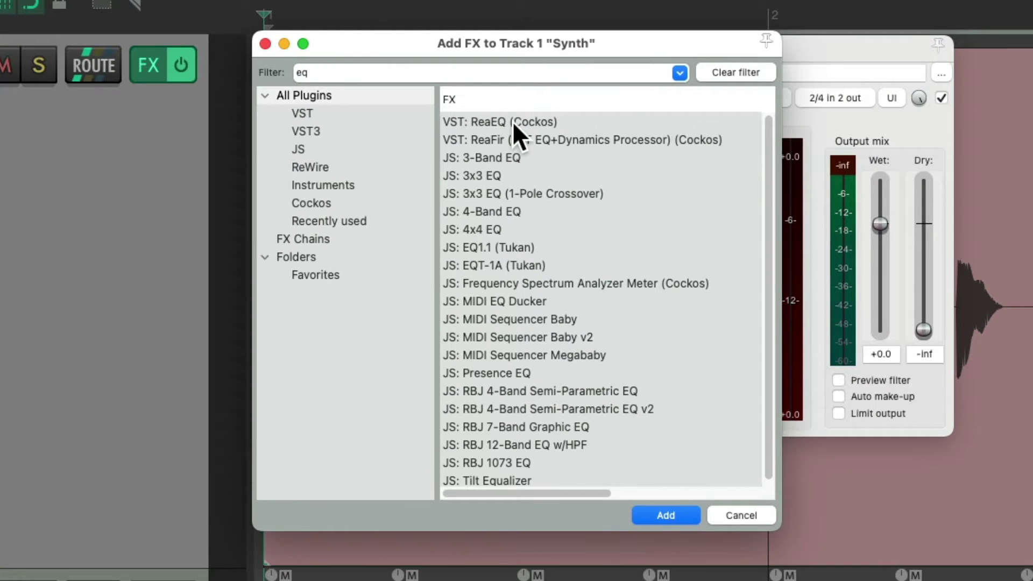
{"action": "double_click", "coordinate": [513, 121]}
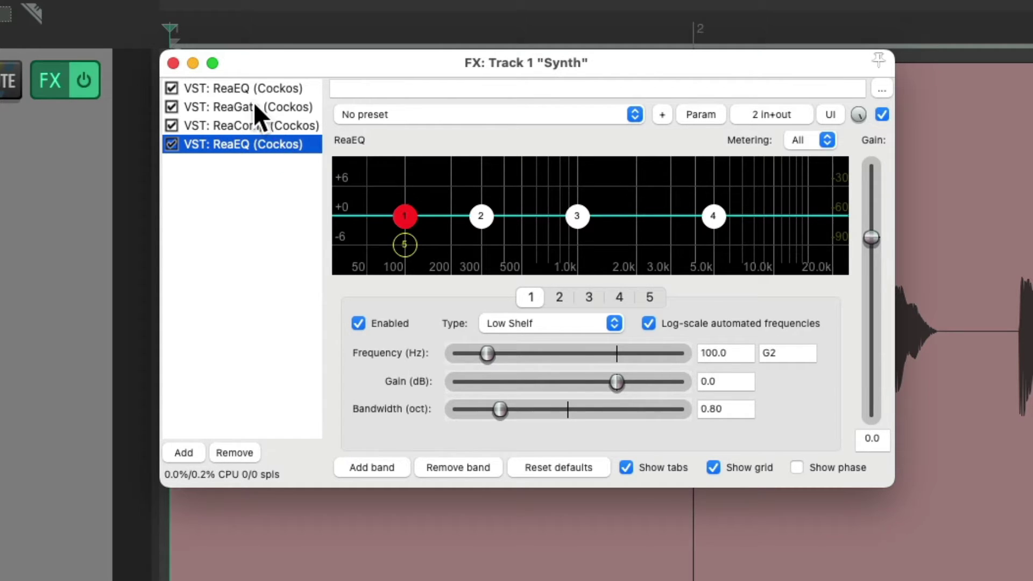
Move ReaGate, ReaComp and the second ReaEQ into a container renamed 'Gate, Comp & Eq'
{"action": "left_click", "coordinate": [266, 107]}
{"action": "left_click", "coordinate": [277, 142], "text": "shift"}
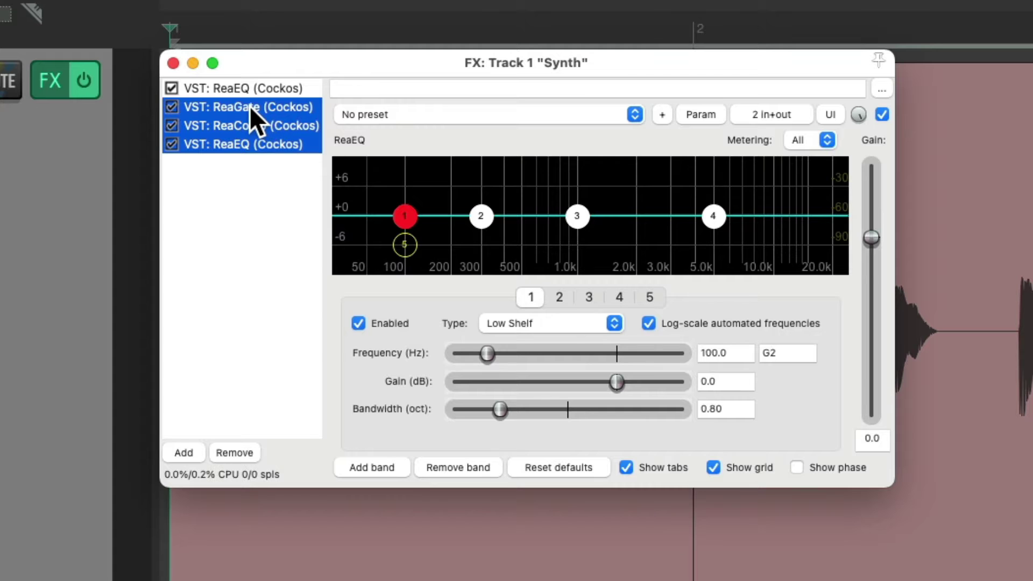
{"action": "right_click", "coordinate": [250, 107]}
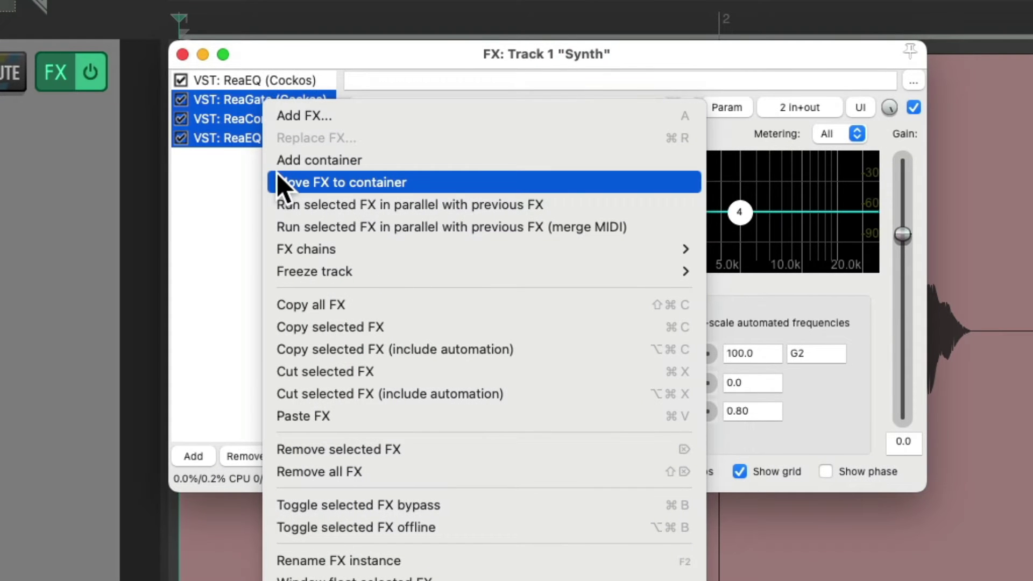
{"action": "left_click", "coordinate": [278, 178]}
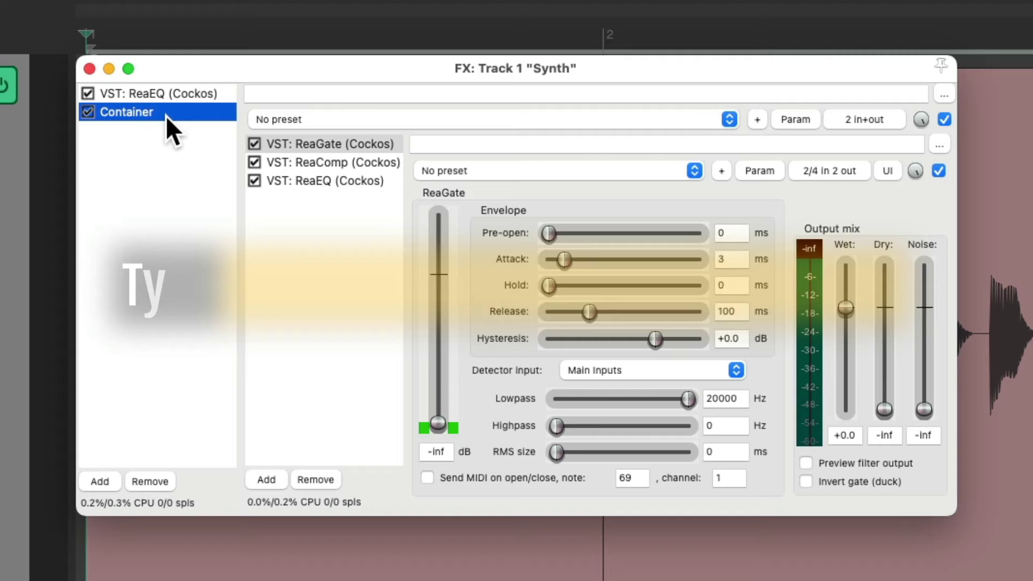
{"action": "key", "text": "F2"}
{"action": "type", "text": "Gate"}
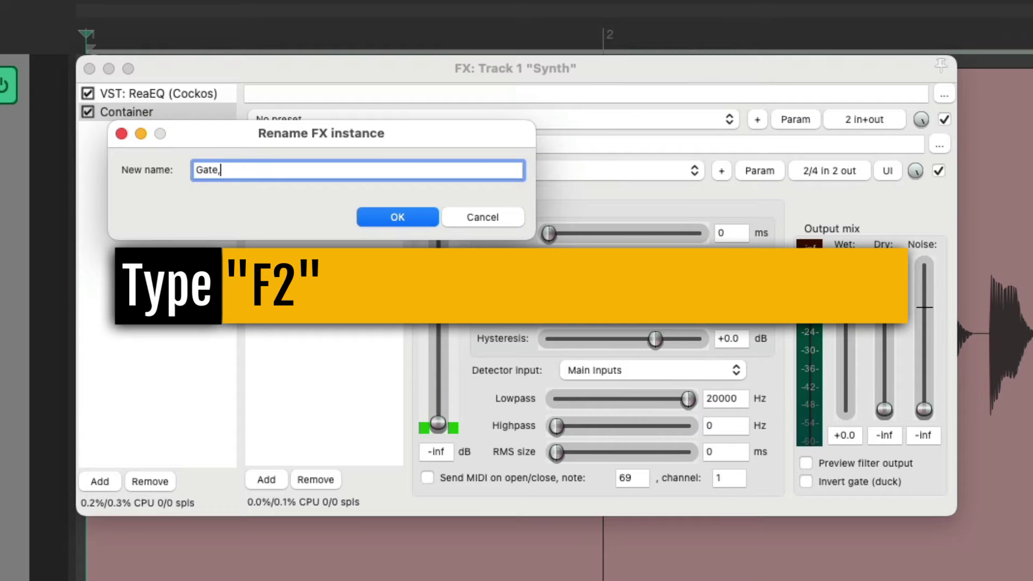
{"action": "type", "text": ", Comp & Eq"}
{"action": "key", "text": "Return"}
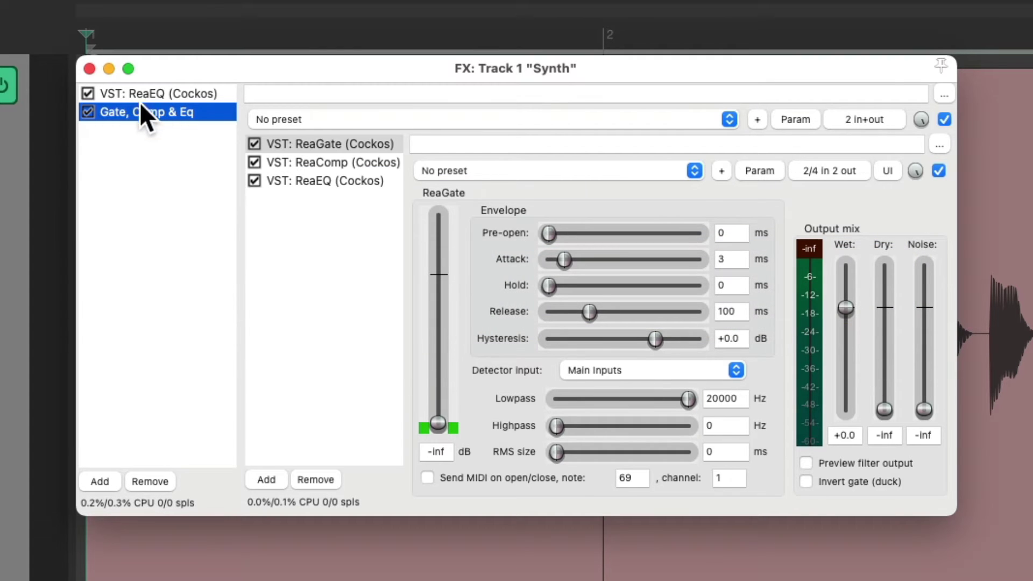
{"action": "left_click", "coordinate": [87, 115]}
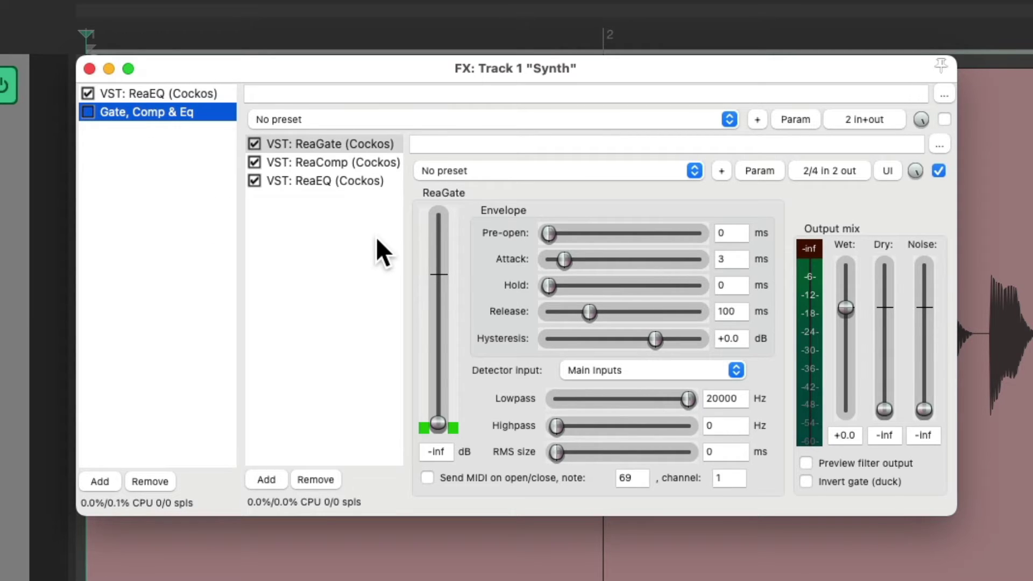
{"action": "left_click", "coordinate": [87, 113]}
{"action": "left_click_drag", "start_coordinate": [920, 116], "coordinate": [921, 162]}
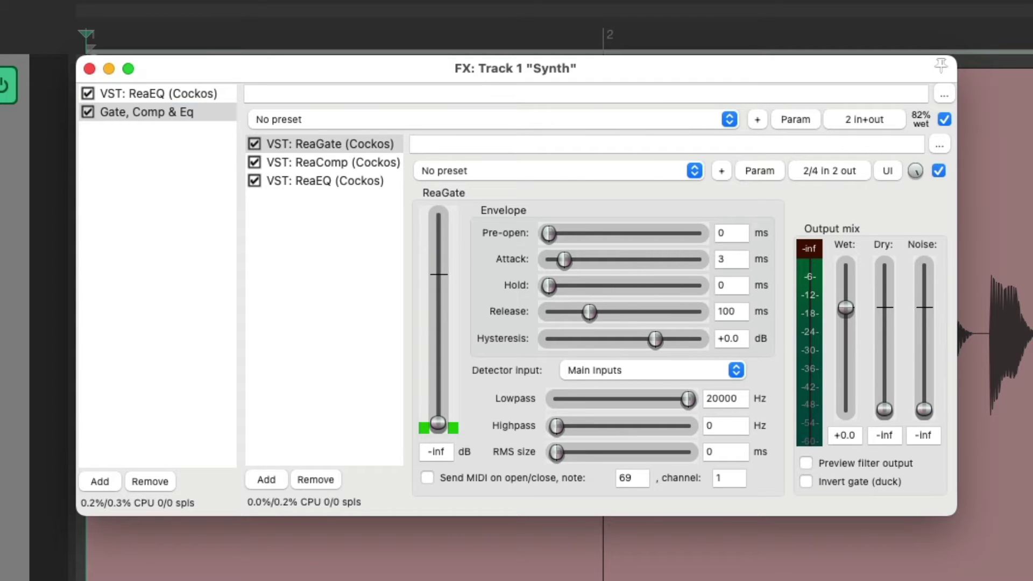
{"action": "left_click_drag", "start_coordinate": [920, 118], "coordinate": [906, 129]}
{"action": "left_click", "coordinate": [95, 114]}
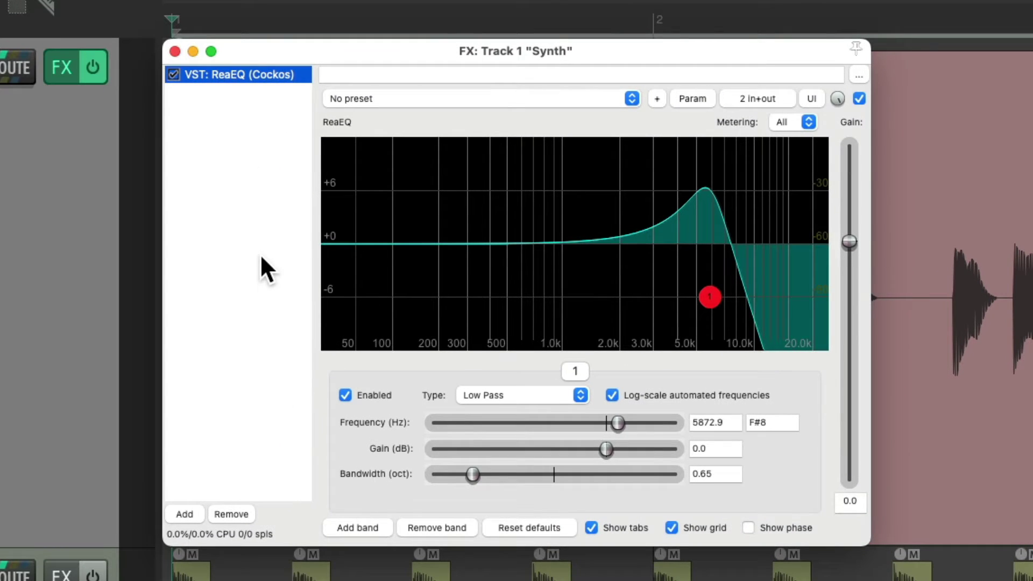
Insert ReaDelay with 1/8-note length, -10 dB feedback and wet at about -7.4 dB
{"action": "double_click", "coordinate": [248, 224]}
{"action": "type", "text": "de"}
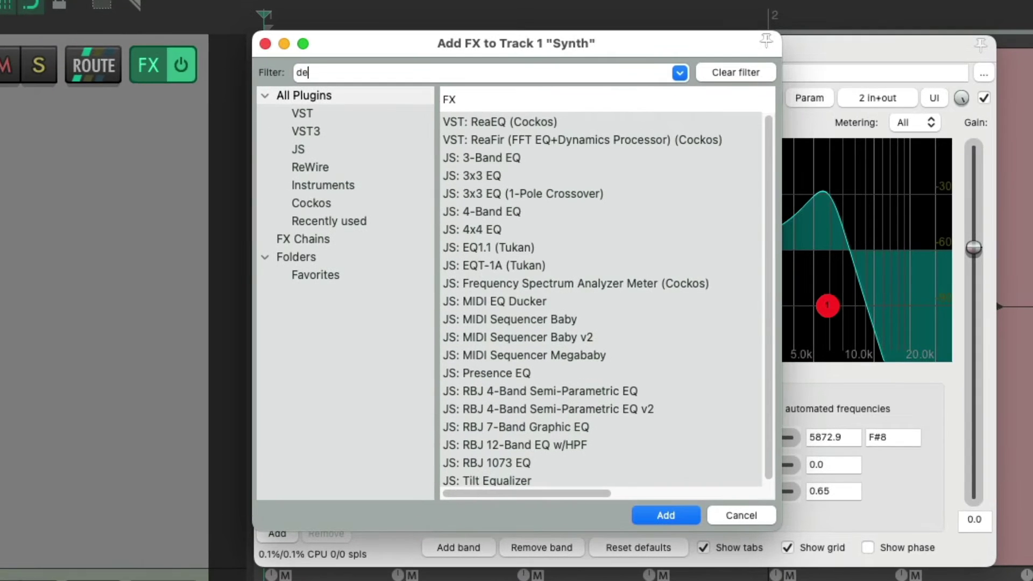
{"action": "type", "text": "lay"}
{"action": "double_click", "coordinate": [527, 120]}
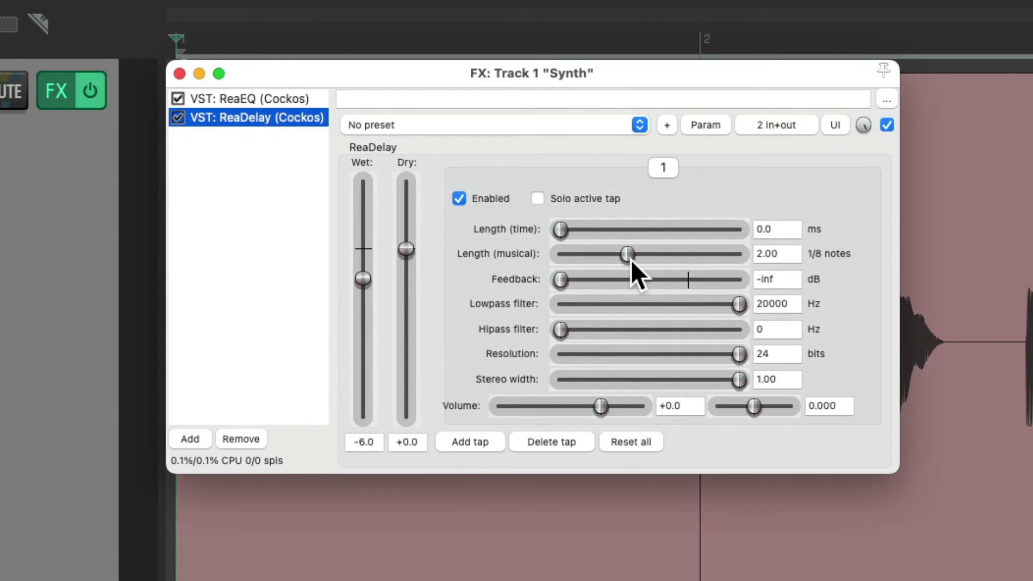
{"action": "left_click_drag", "start_coordinate": [629, 257], "coordinate": [619, 264]}
{"action": "left_click_drag", "start_coordinate": [568, 284], "coordinate": [653, 290]}
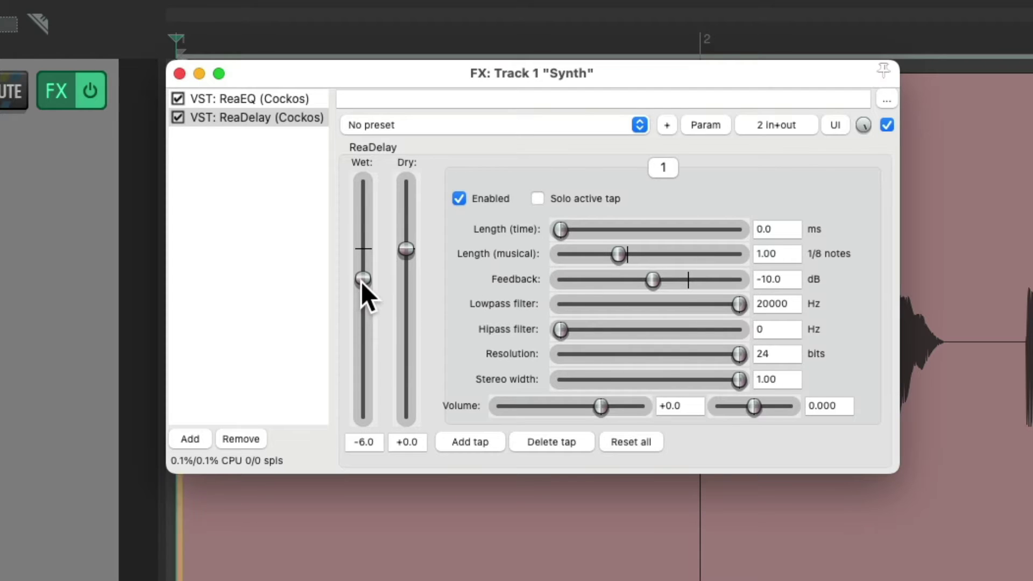
{"action": "left_click_drag", "start_coordinate": [363, 283], "coordinate": [364, 286]}
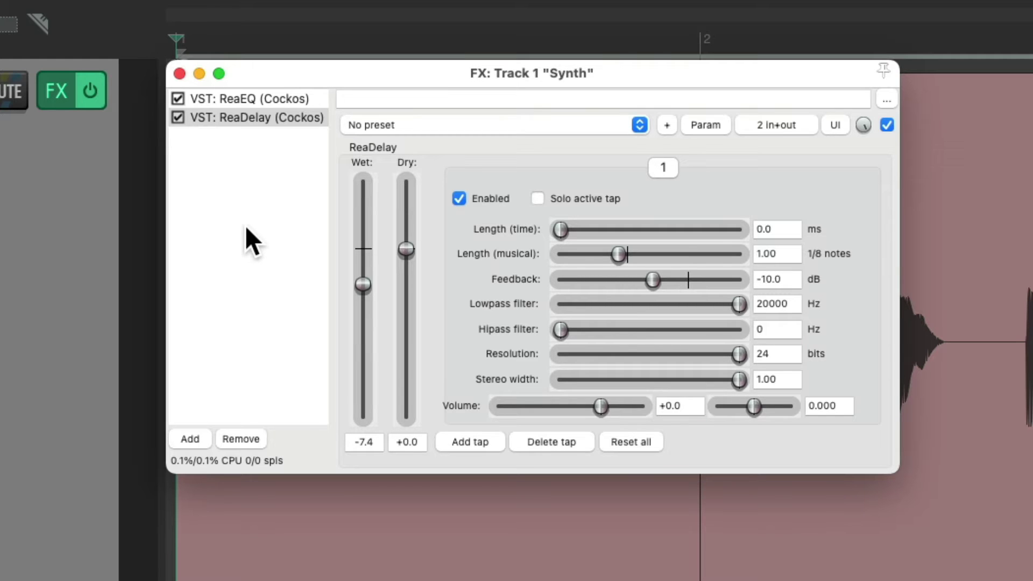
Review the ReaEQ and ReaDelay settings in the Synth chain
{"action": "left_click", "coordinate": [303, 99]}
{"action": "left_click", "coordinate": [299, 116]}
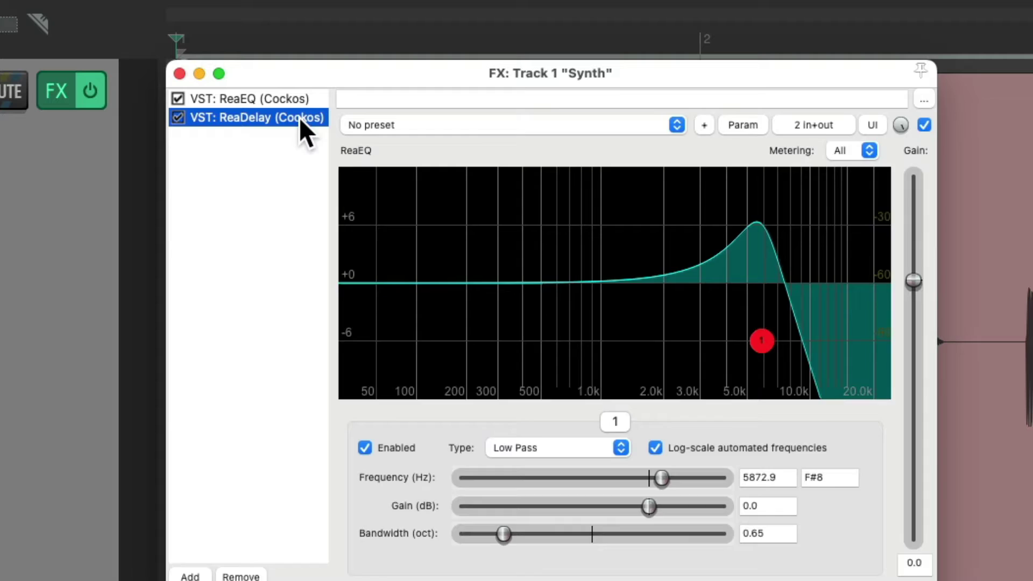
{"action": "left_click", "coordinate": [272, 200]}
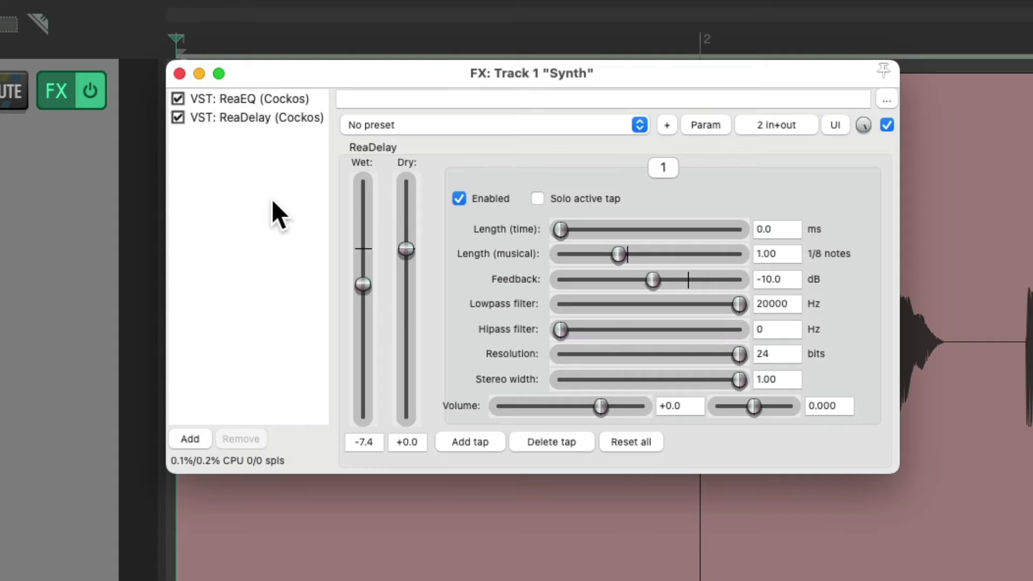
Load the saved 'Chain: Filter Mod' FX chain after ReaDelay and play it
{"action": "double_click", "coordinate": [266, 166]}
{"action": "left_click", "coordinate": [352, 240]}
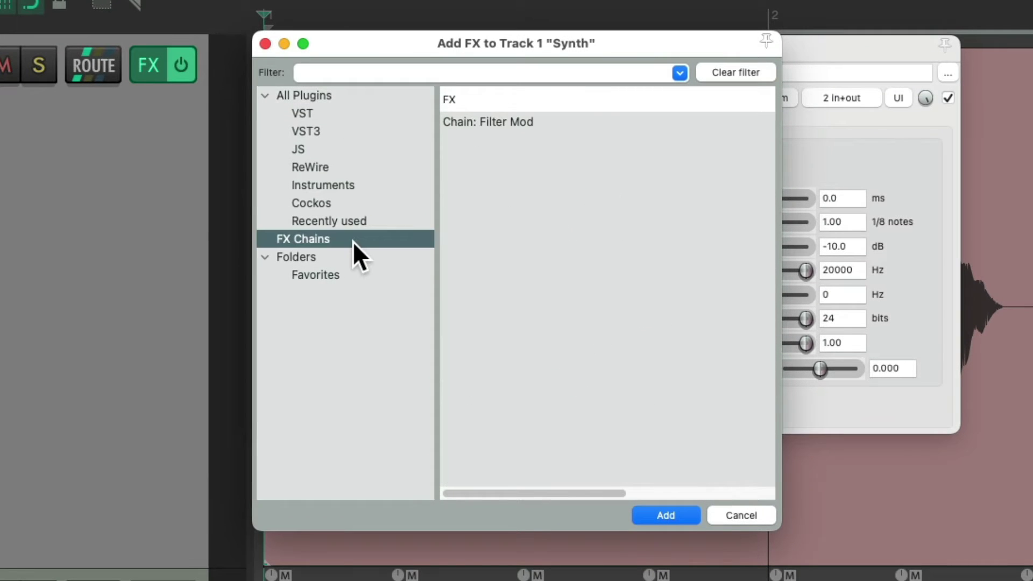
{"action": "left_click", "coordinate": [565, 117]}
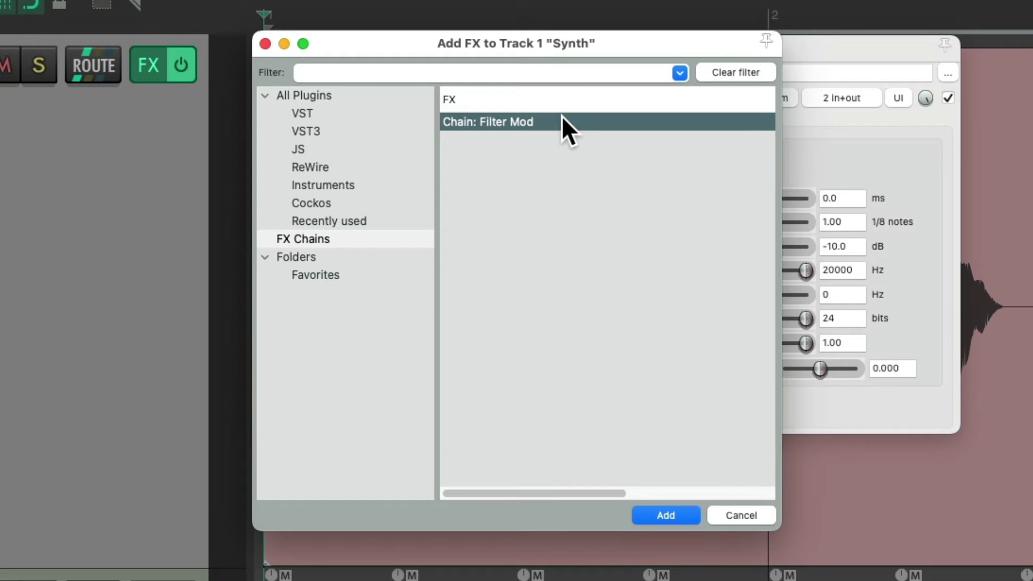
{"action": "double_click", "coordinate": [554, 120]}
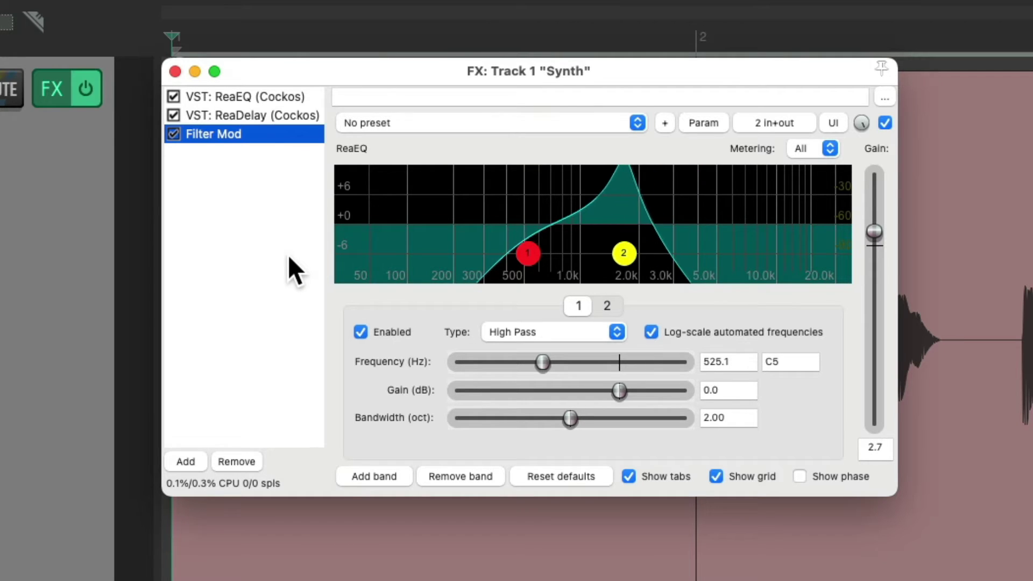
{"action": "key", "text": "space"}
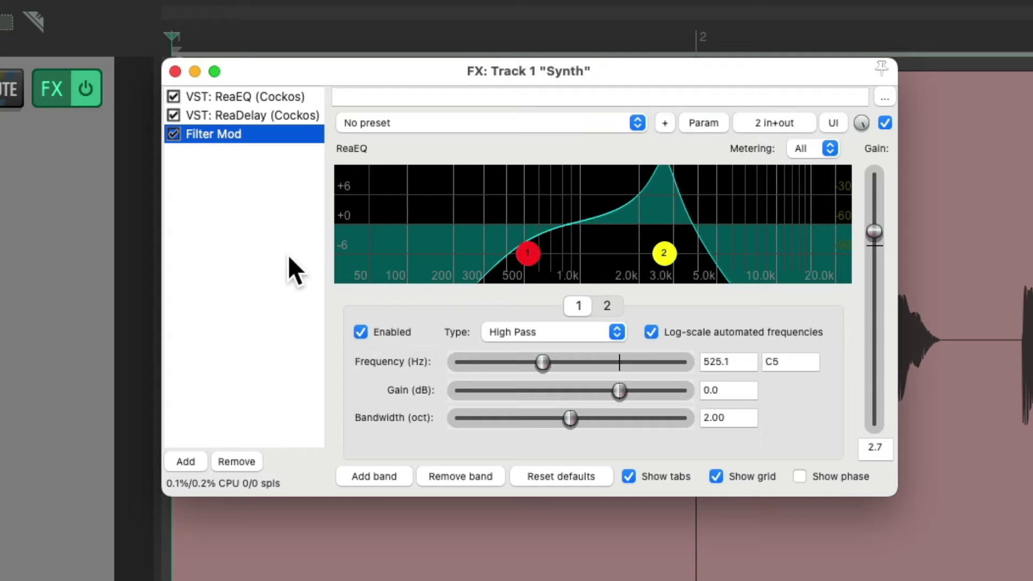
Move ReaDelay and Filter Mod into a new container and check their settings
{"action": "left_click", "coordinate": [294, 120]}
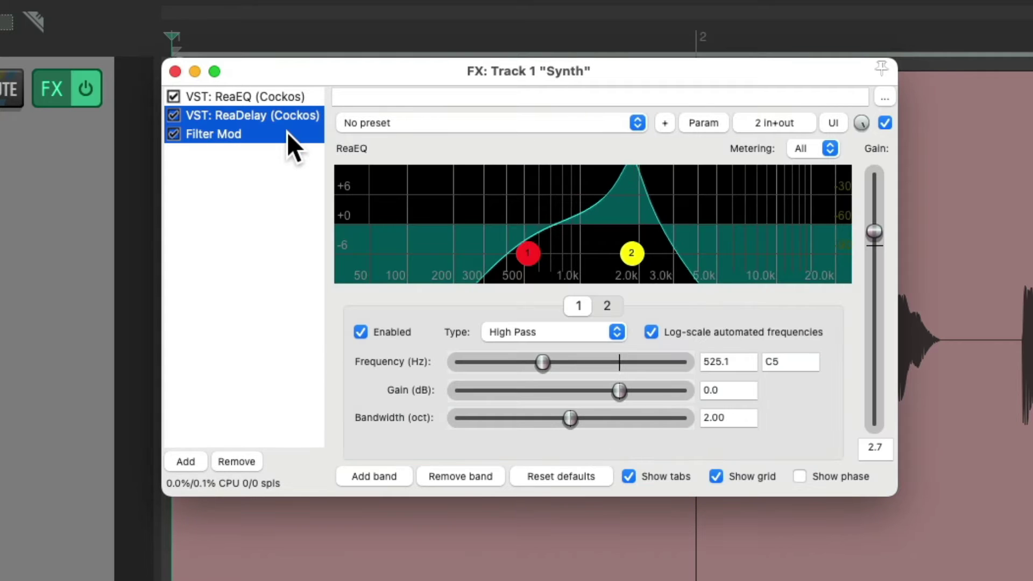
{"action": "right_click", "coordinate": [266, 119]}
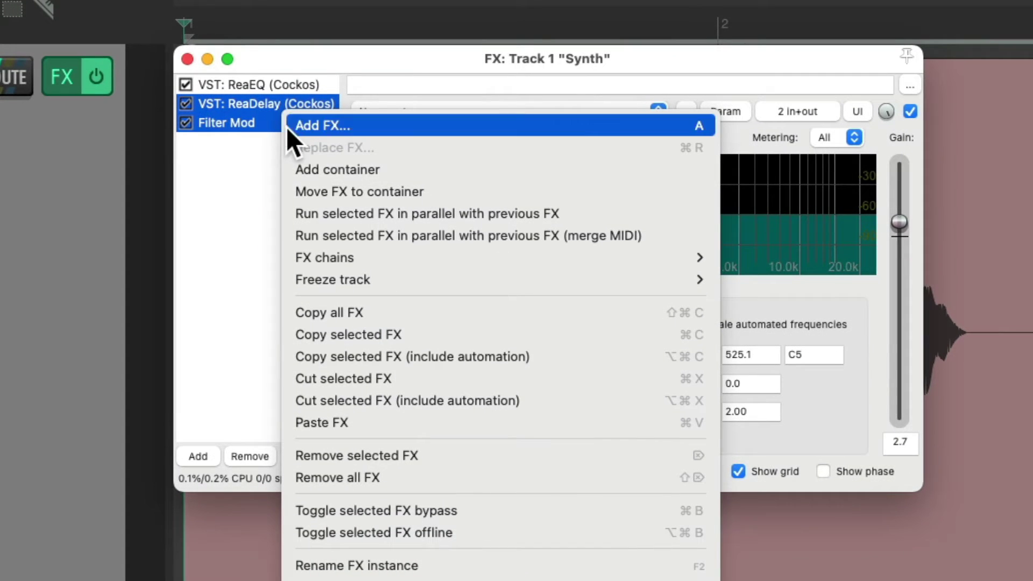
{"action": "left_click", "coordinate": [296, 191]}
{"action": "left_click", "coordinate": [363, 143]}
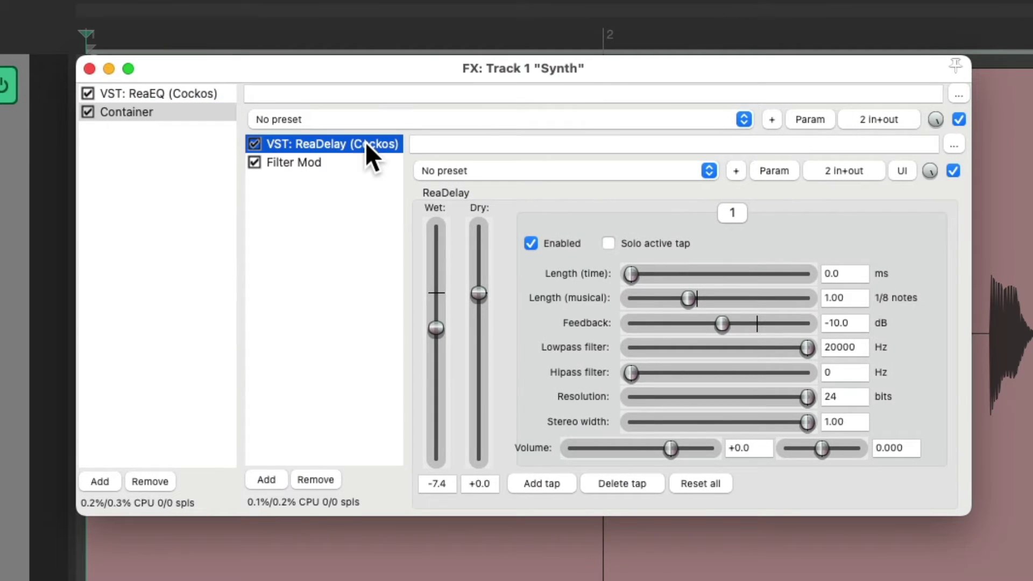
{"action": "left_click", "coordinate": [370, 164]}
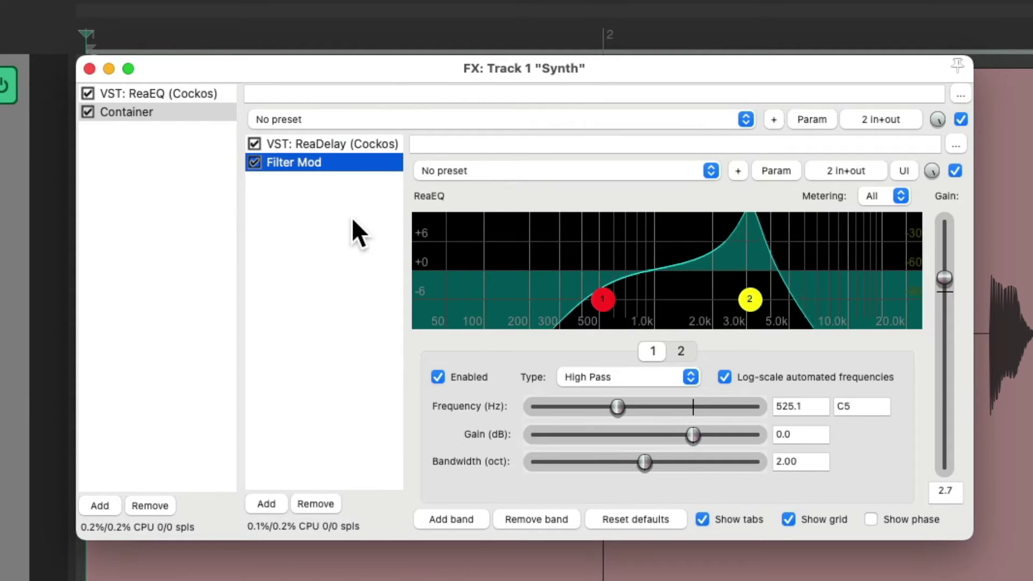
Rename the new container to 'Delay + FX' and play the chain
{"action": "left_click", "coordinate": [145, 113]}
{"action": "key", "text": "F2"}
{"action": "type", "text": "Delay + FX"}
{"action": "key", "text": "Return"}
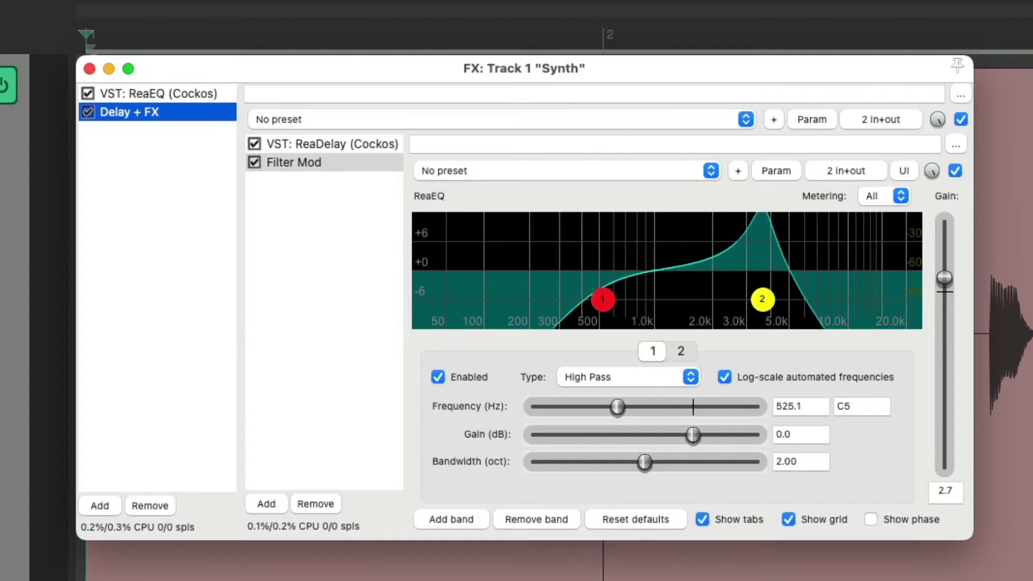
{"action": "left_click", "coordinate": [303, 218]}
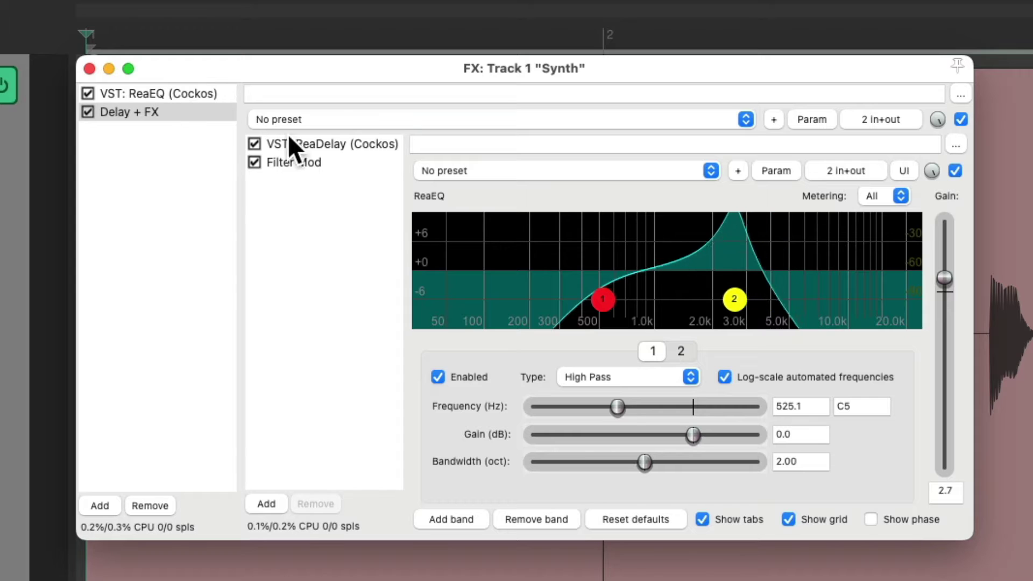
{"action": "key", "text": "space"}
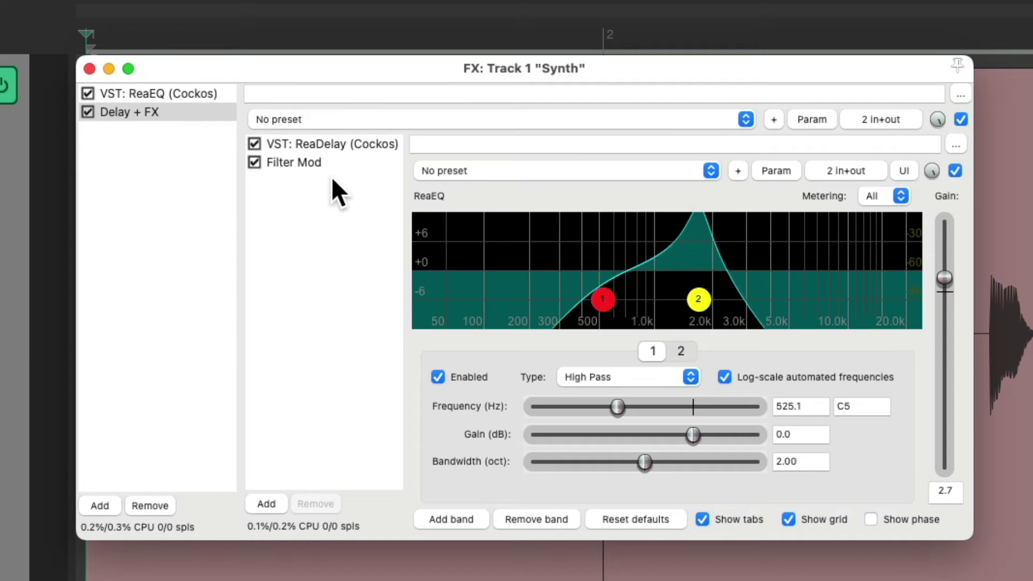
Apply 'Run selected FX in parallel with previous FX' to the Delay + FX container
{"action": "right_click", "coordinate": [164, 107]}
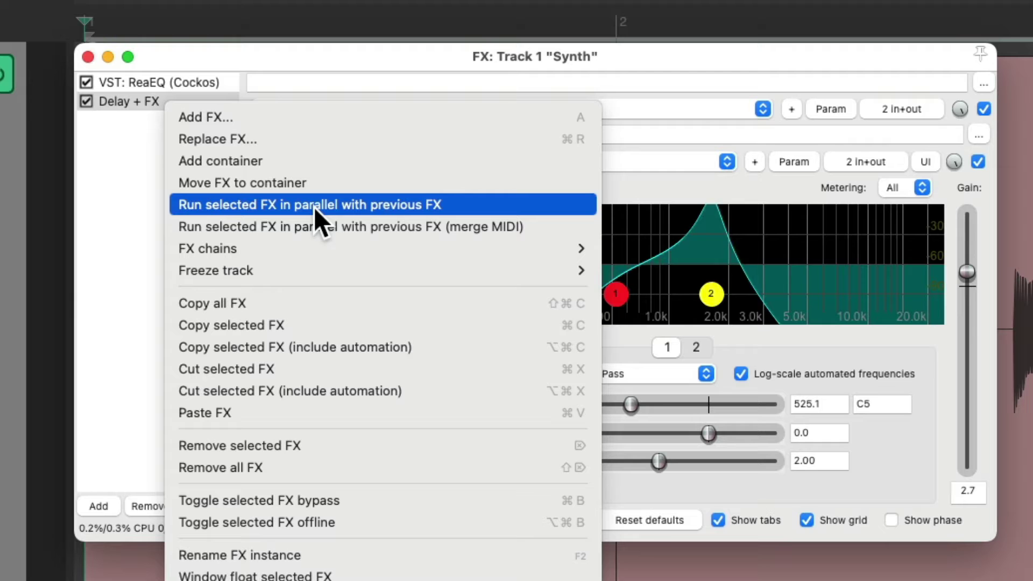
{"action": "left_click", "coordinate": [365, 207]}
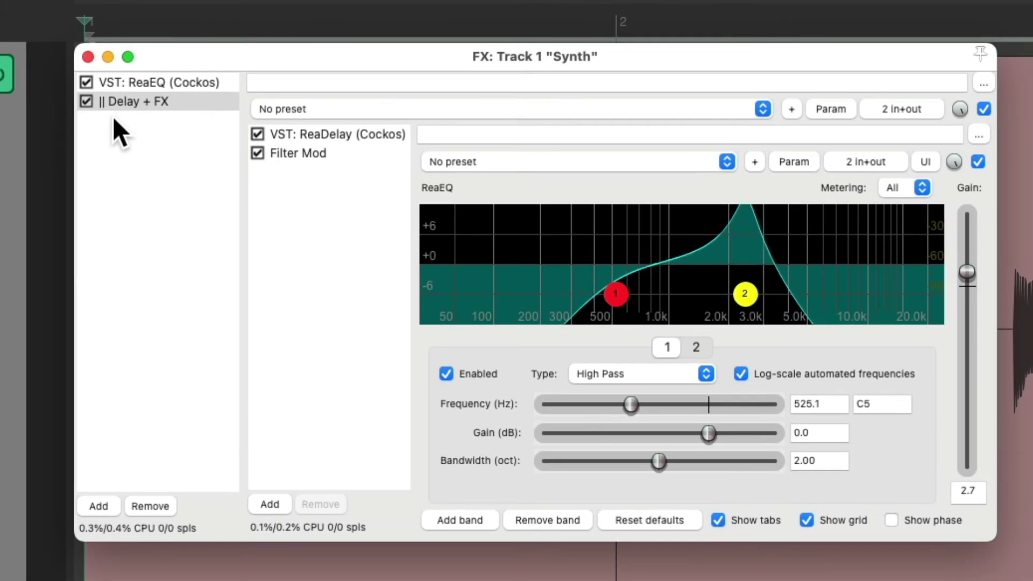
{"action": "left_click", "coordinate": [210, 83]}
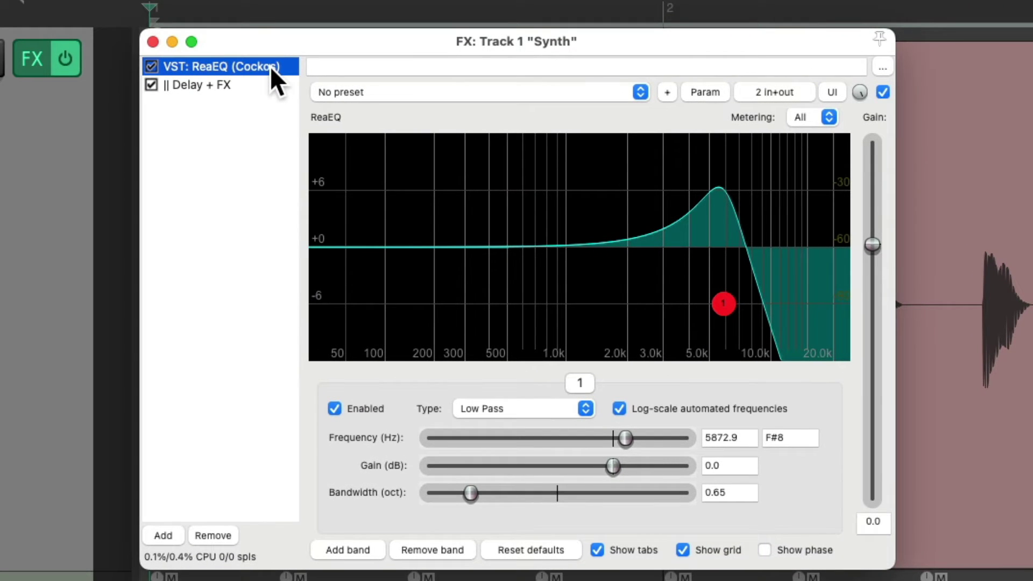
Pull ReaDelay's Dry level down to -inf inside Delay + FX
{"action": "left_click", "coordinate": [226, 85]}
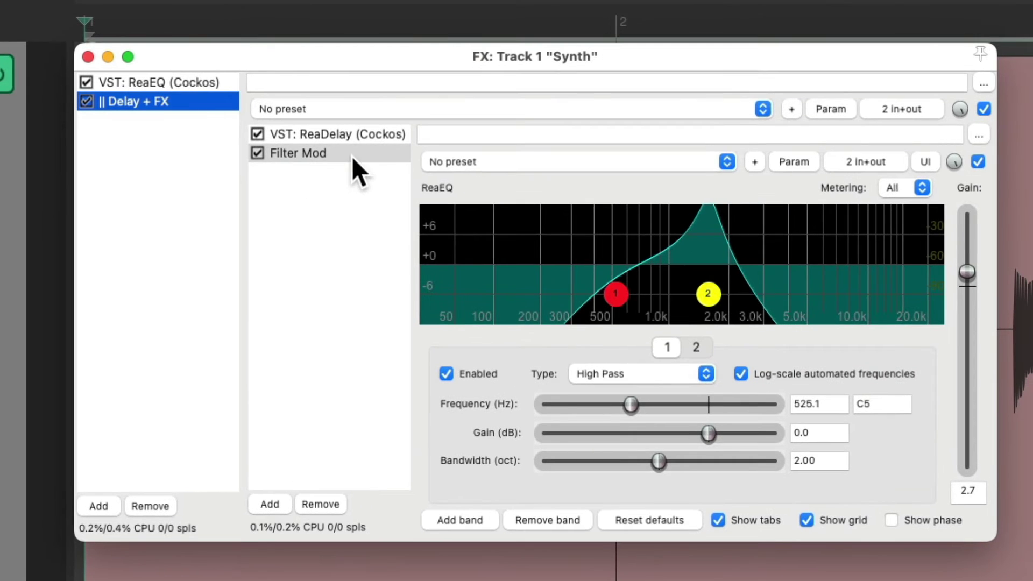
{"action": "left_click", "coordinate": [350, 136]}
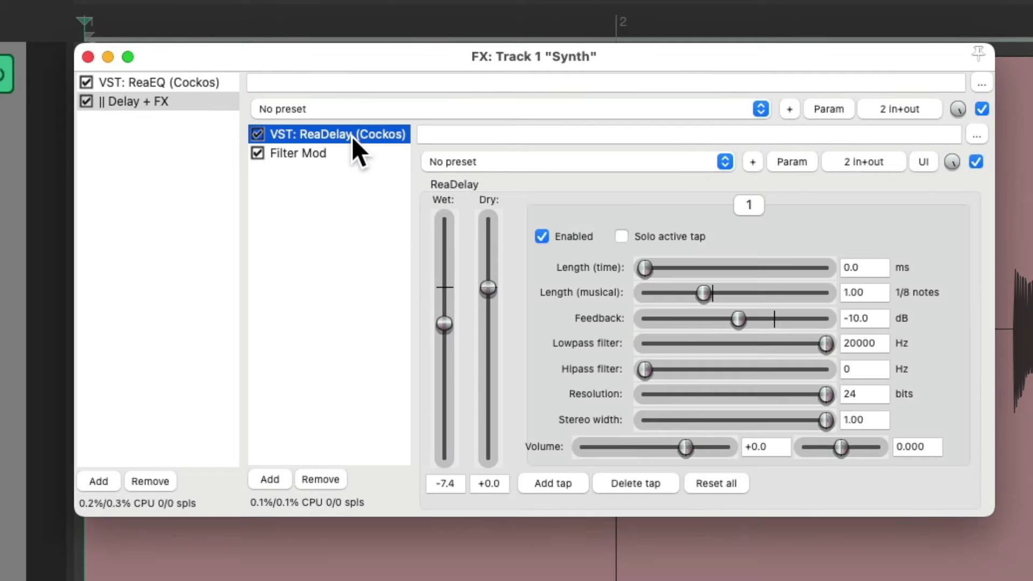
{"action": "left_click_drag", "start_coordinate": [488, 289], "coordinate": [485, 488]}
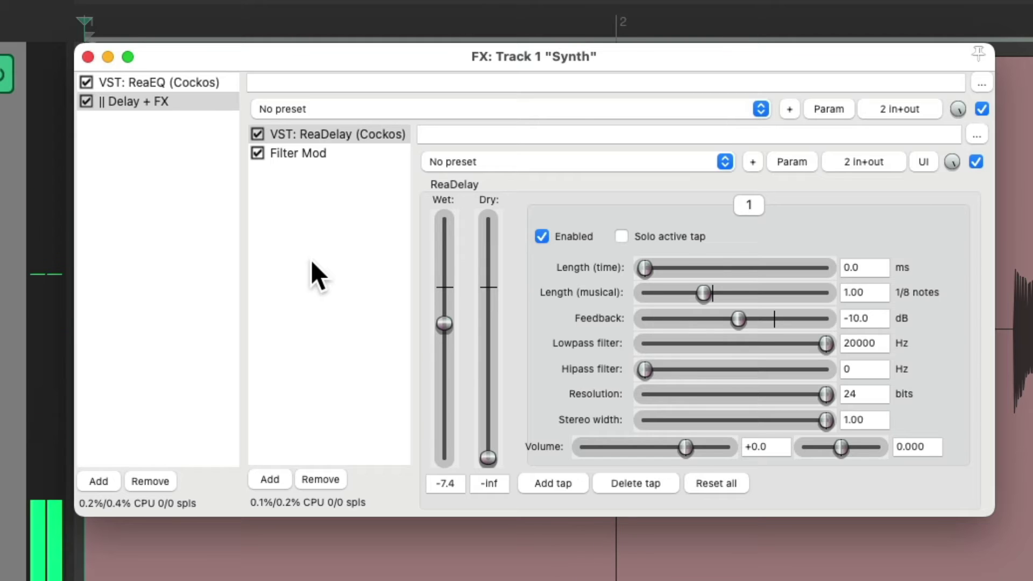
Briefly bypass the Delay + FX container to compare, then re-enable it
{"action": "left_click", "coordinate": [354, 136]}
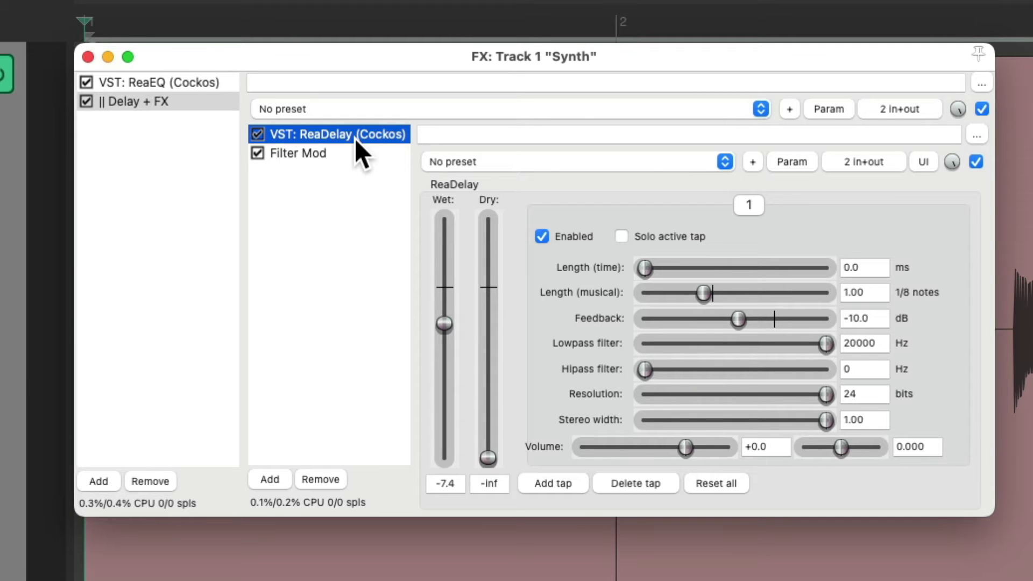
{"action": "left_click", "coordinate": [368, 154]}
{"action": "left_click", "coordinate": [87, 102]}
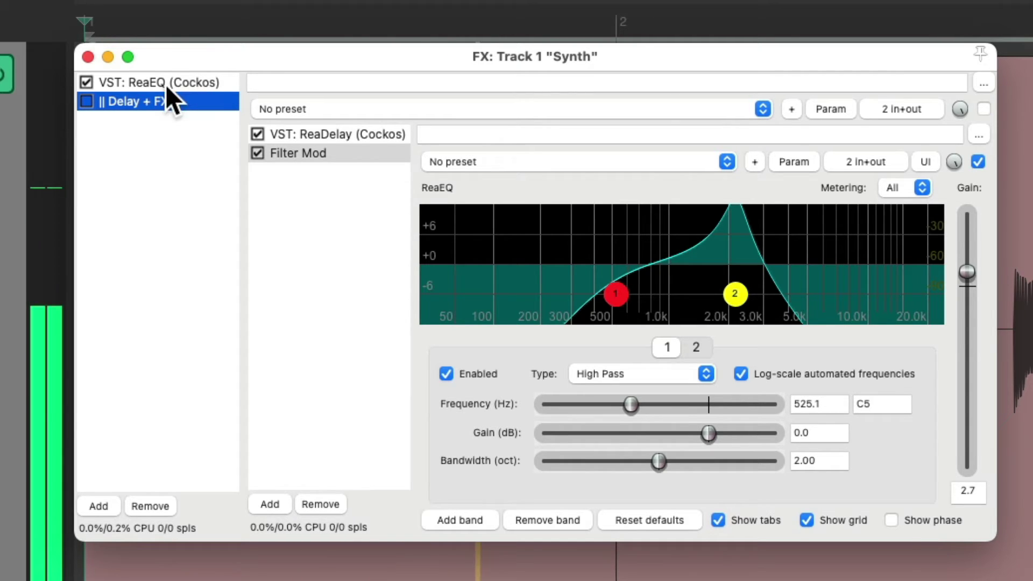
{"action": "left_click", "coordinate": [86, 101]}
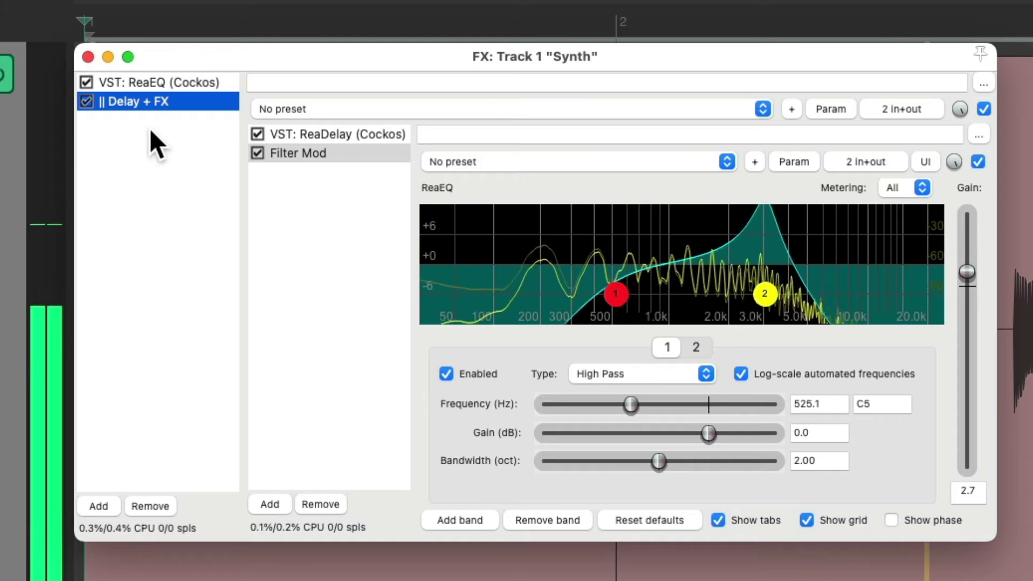
{"action": "left_click", "coordinate": [87, 82]}
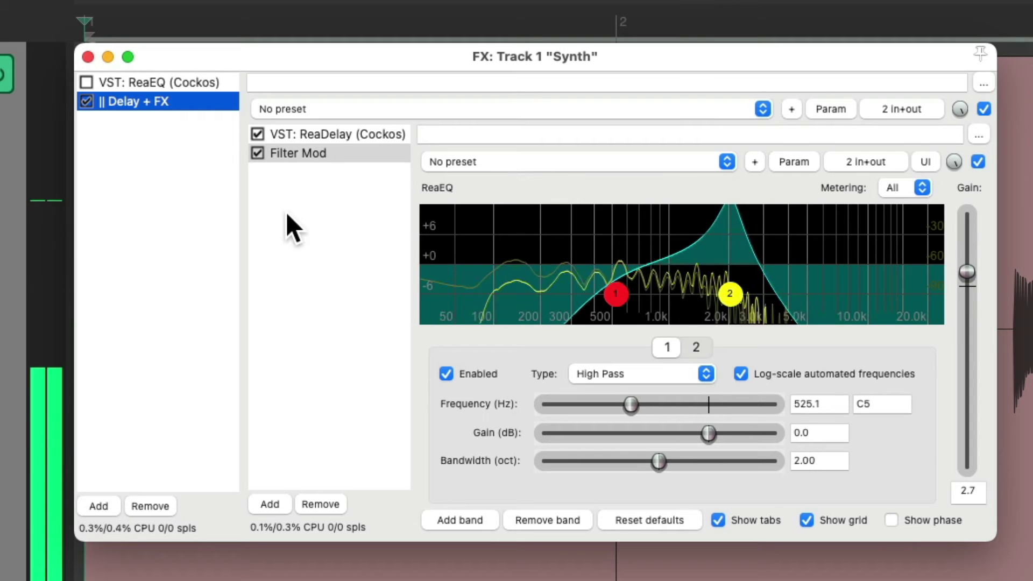
{"action": "left_click", "coordinate": [86, 83]}
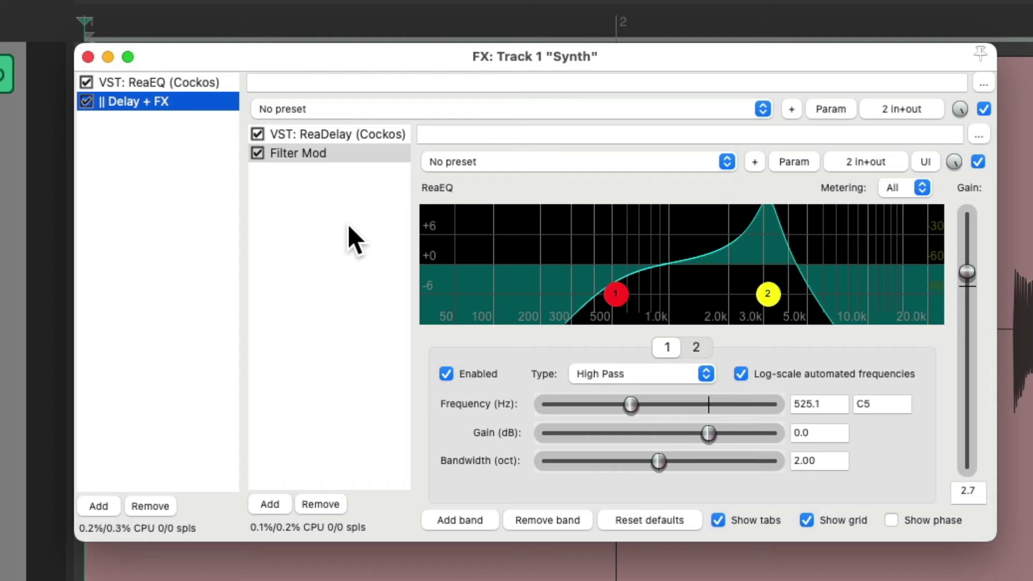
Add JS: 4-Tap Phaser to the Delay + FX container
{"action": "double_click", "coordinate": [332, 221]}
{"action": "type", "text": "phase"}
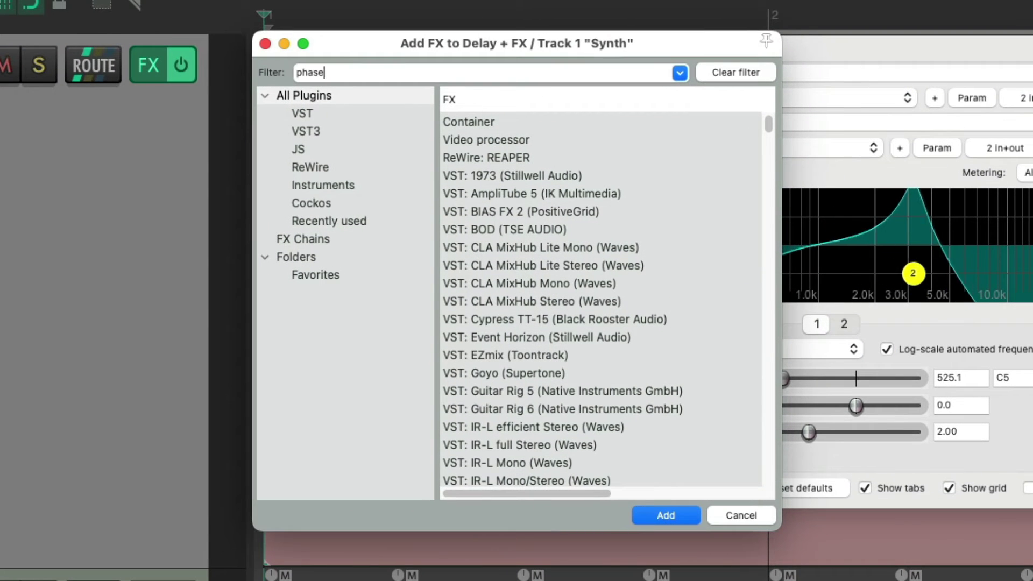
{"action": "type", "text": "r"}
{"action": "left_click", "coordinate": [549, 119]}
{"action": "double_click", "coordinate": [549, 119]}
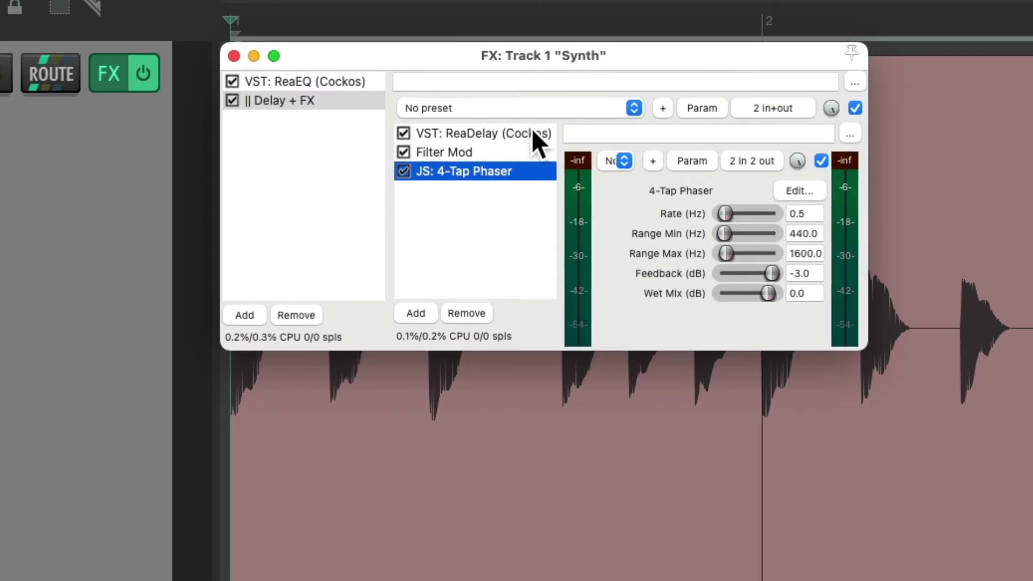
Add JS: Ping Pong Pan with Width set to 100%, and preview the result
{"action": "double_click", "coordinate": [489, 214]}
{"action": "type", "text": "pan"}
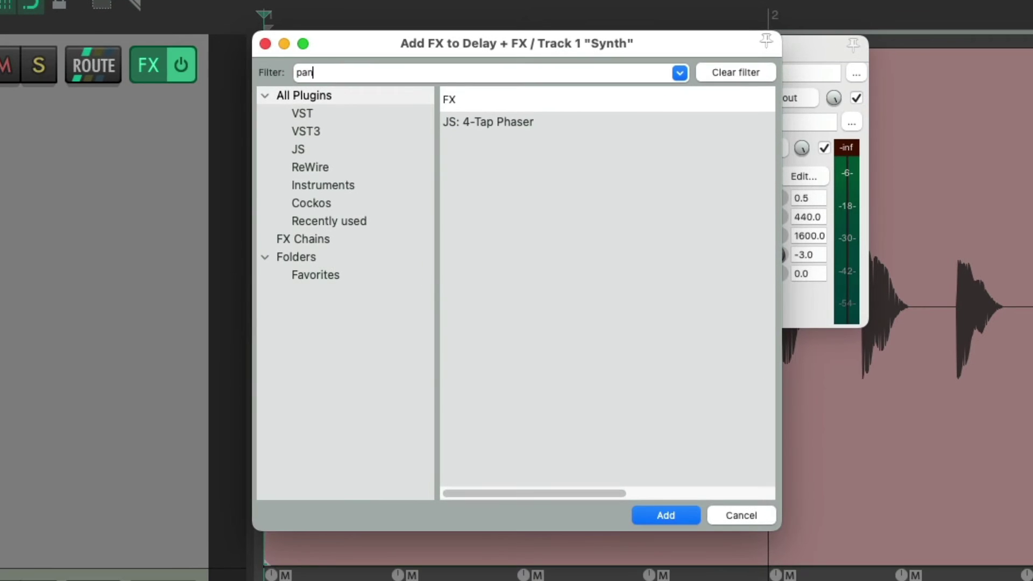
{"action": "left_click", "coordinate": [557, 215]}
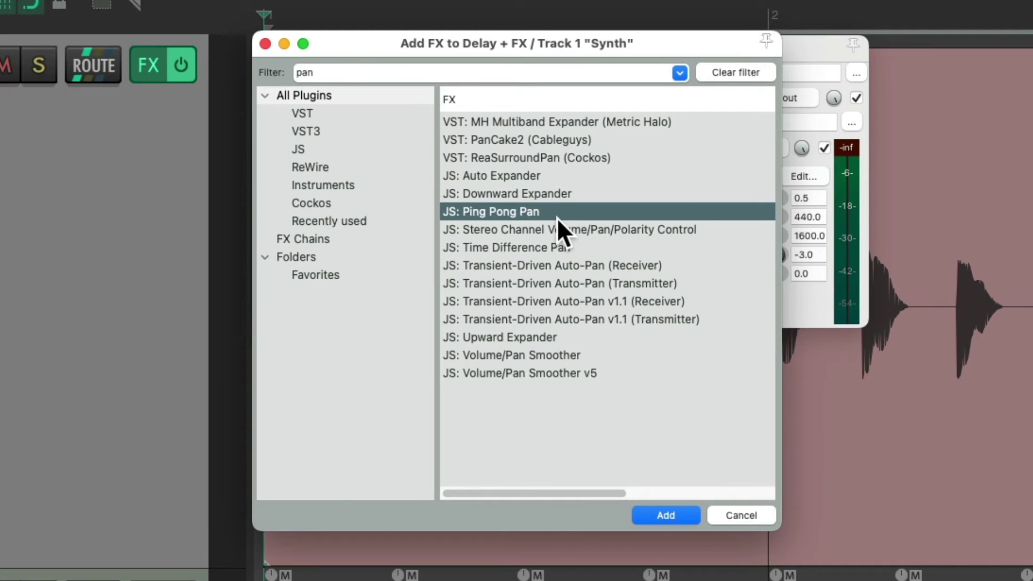
{"action": "double_click", "coordinate": [557, 215]}
{"action": "left_click_drag", "start_coordinate": [774, 274], "coordinate": [795, 274]}
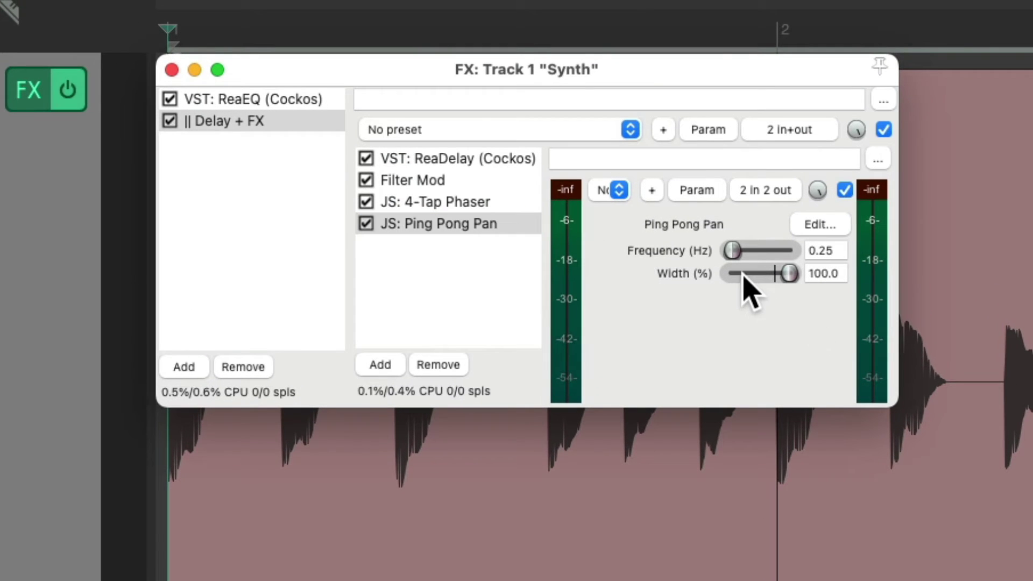
{"action": "key", "text": "space"}
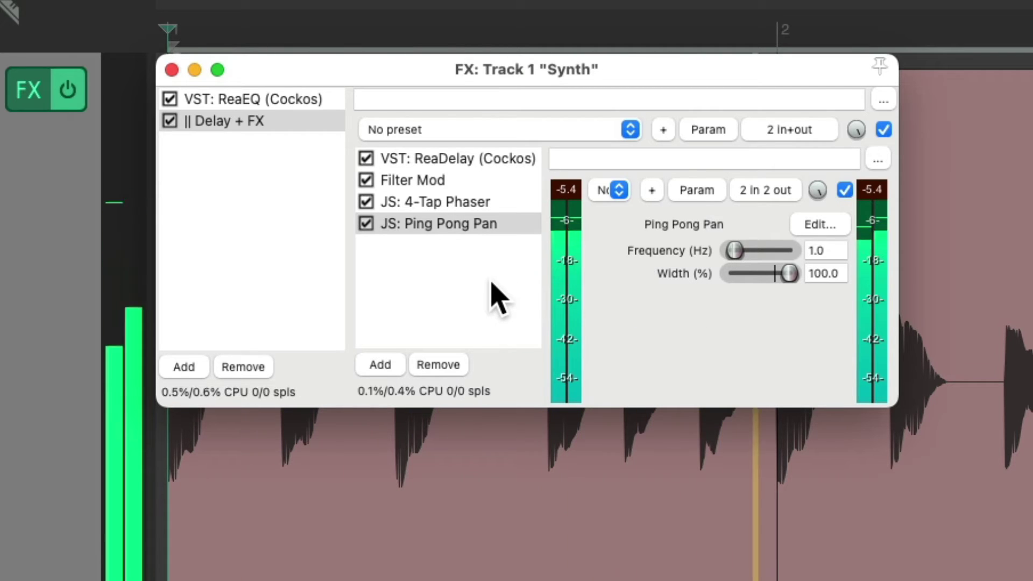
{"action": "key", "text": "space"}
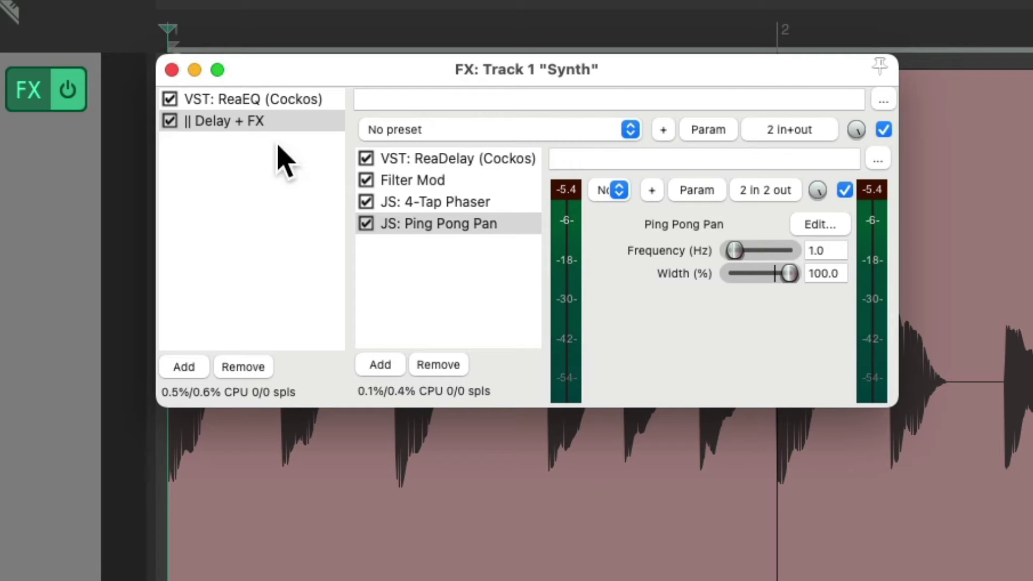
Bypass ReaEQ and play the container alone while reviewing Filter Mod, Phaser and Ping Pong Pan
{"action": "left_click", "coordinate": [168, 99]}
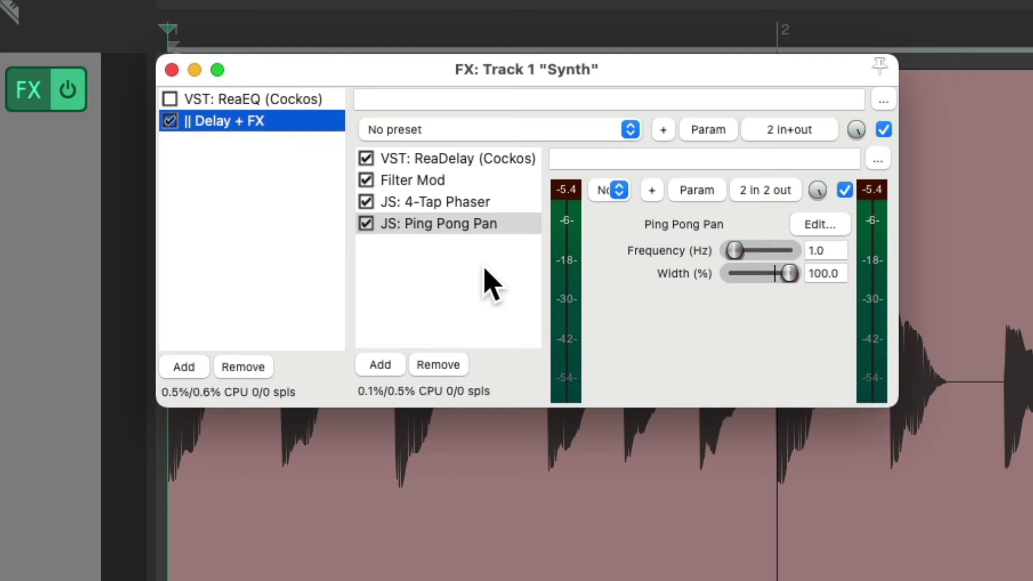
{"action": "key", "text": "space"}
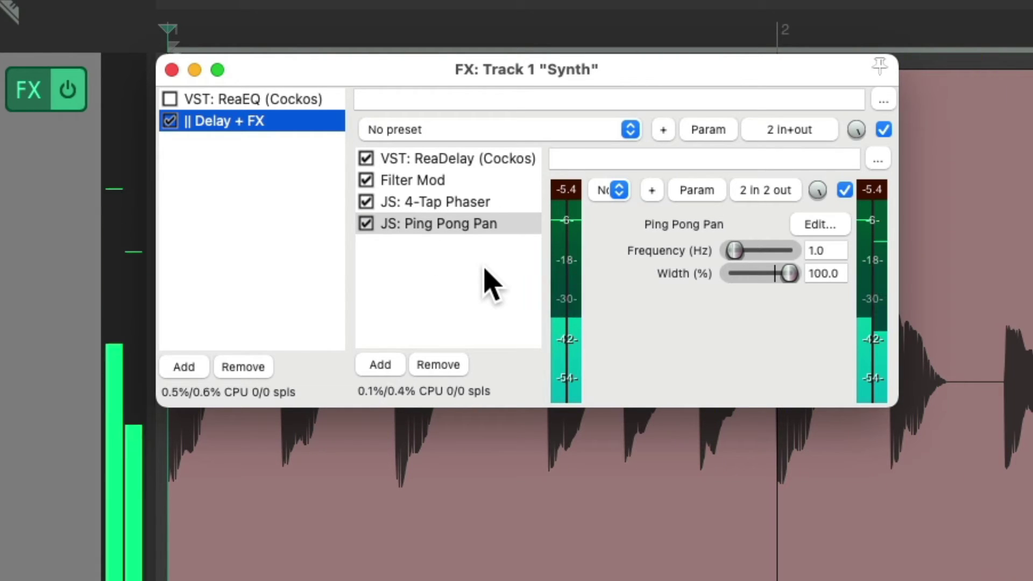
{"action": "key", "text": "space"}
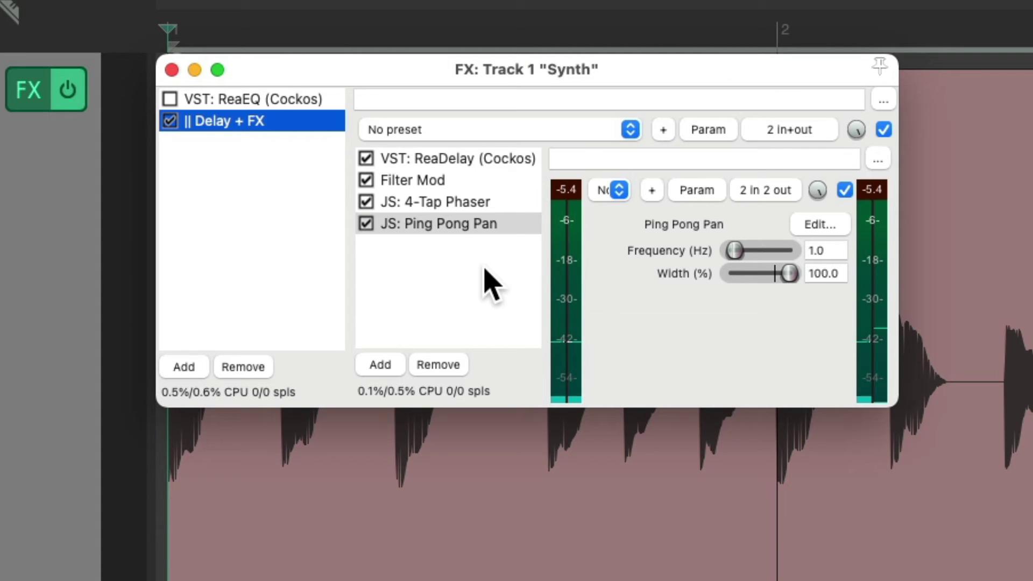
{"action": "left_click", "coordinate": [479, 182]}
{"action": "left_click", "coordinate": [342, 176]}
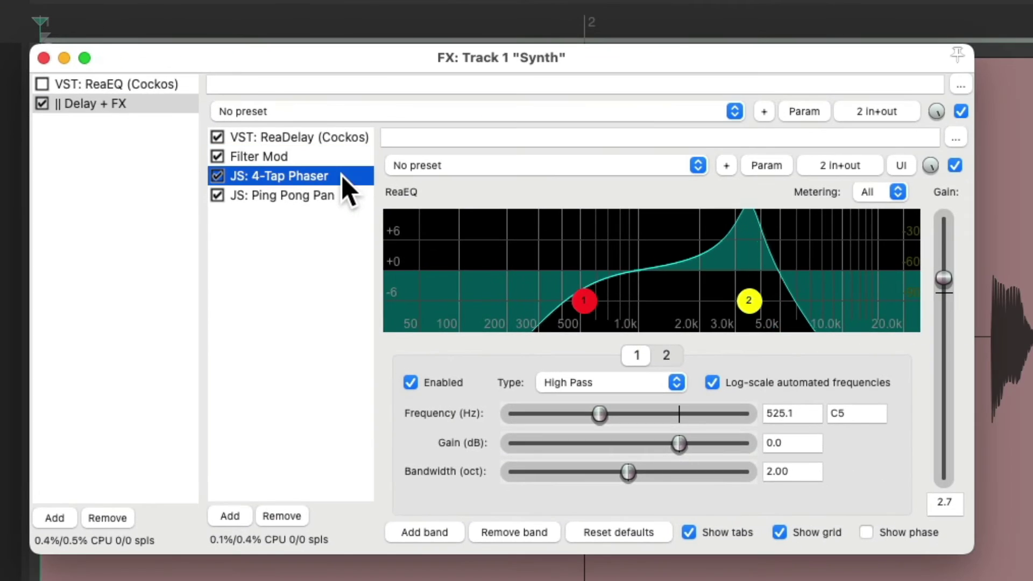
{"action": "left_click", "coordinate": [416, 208]}
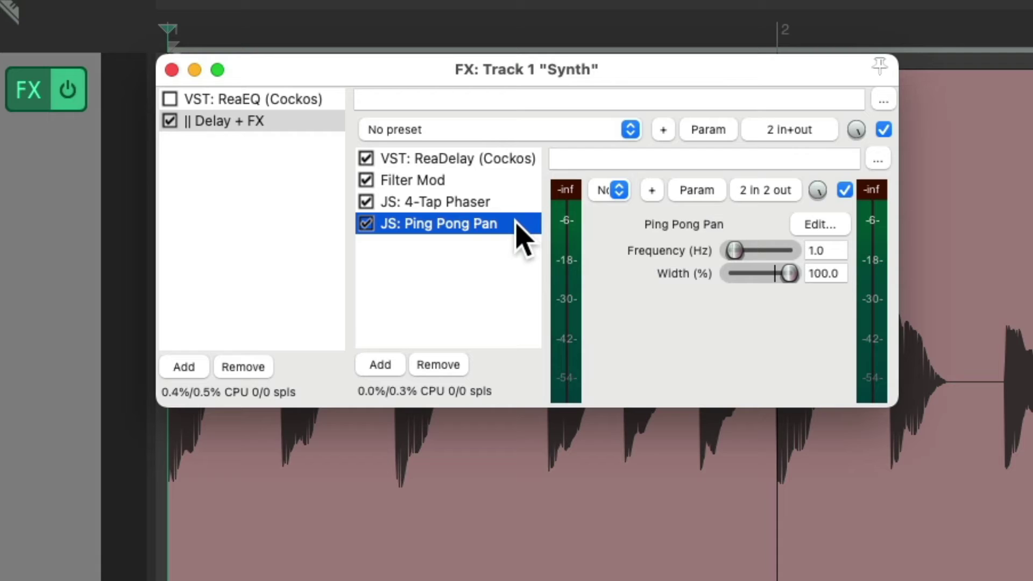
{"action": "key", "text": "space"}
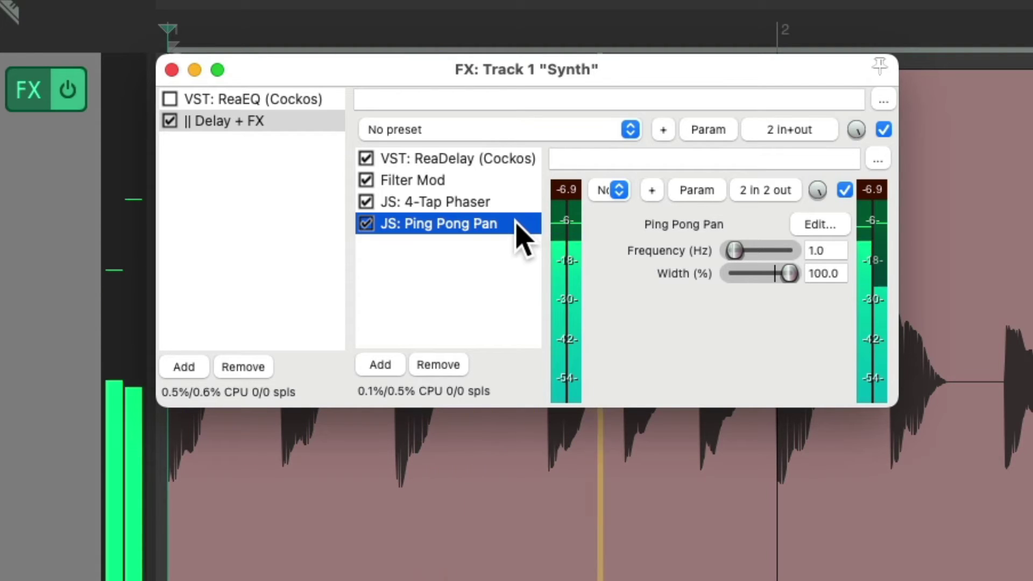
Re-enable ReaEQ, briefly bypass Delay + FX during playback, then switch it back on
{"action": "left_click", "coordinate": [170, 99]}
{"action": "left_click", "coordinate": [170, 119]}
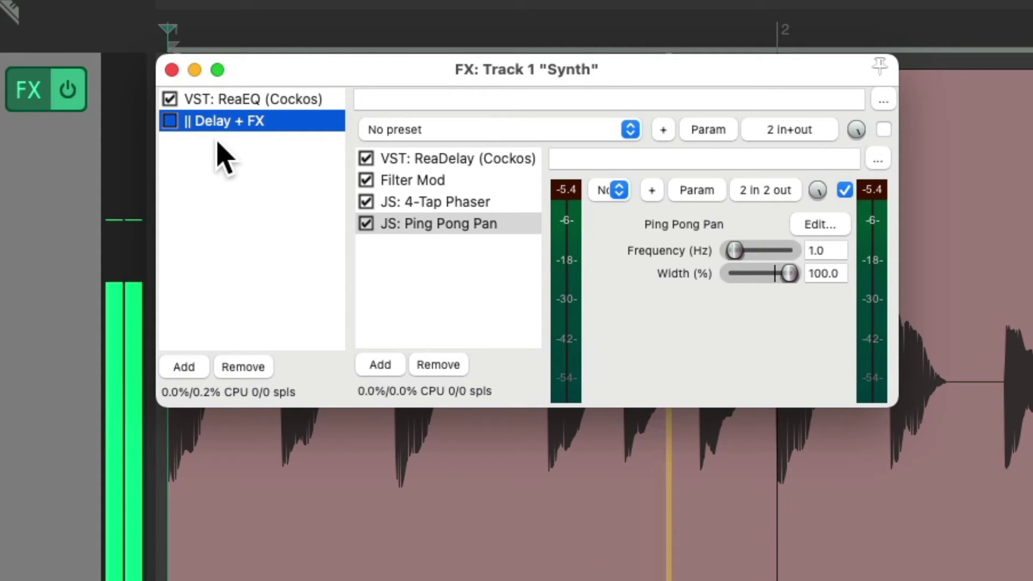
{"action": "key", "text": "space"}
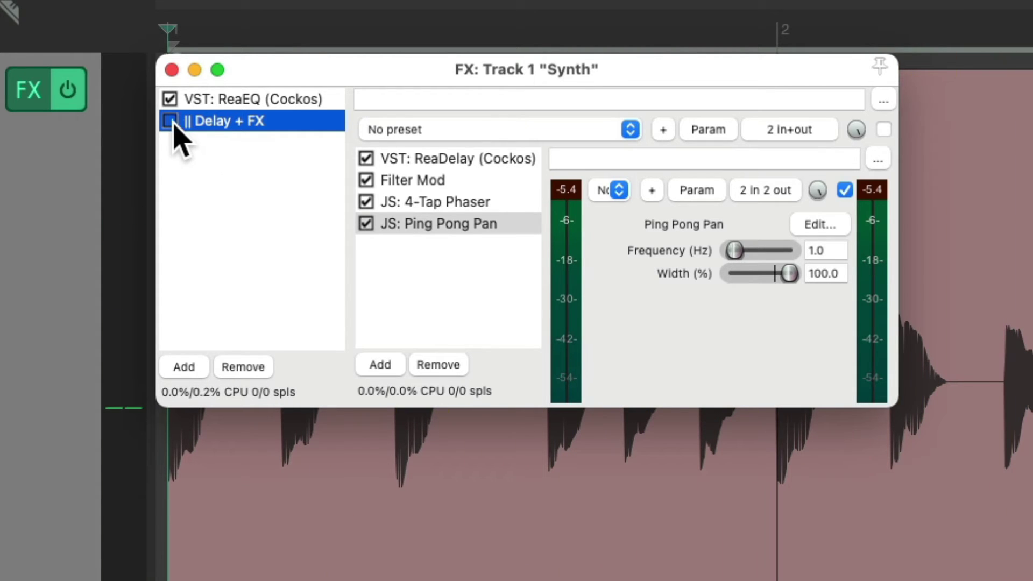
{"action": "left_click", "coordinate": [170, 121]}
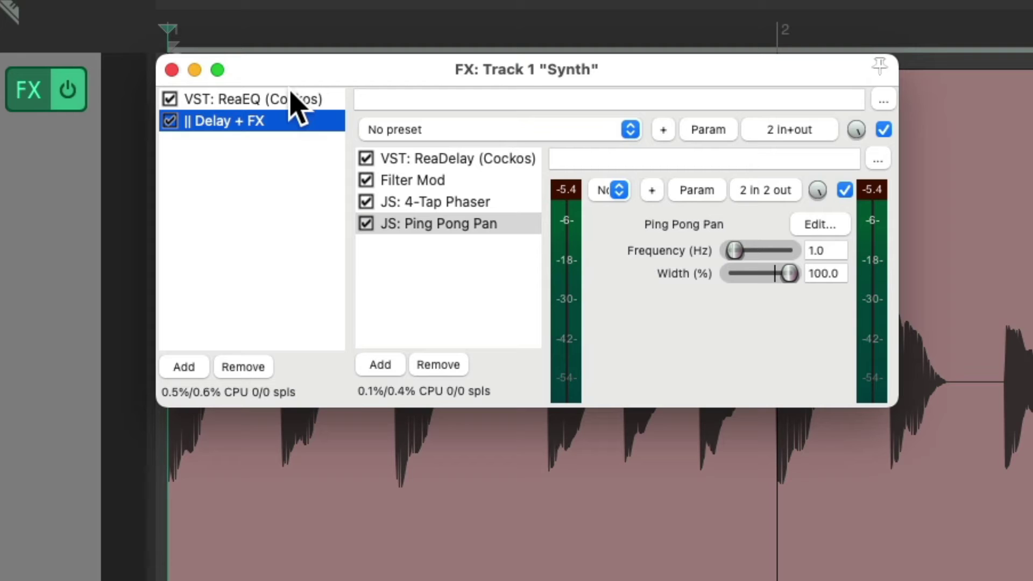
Add ReaVerbate to the end of Delay + FX with wet lowered to -29.2 dB
{"action": "double_click", "coordinate": [436, 266]}
{"action": "type", "text": "verb"}
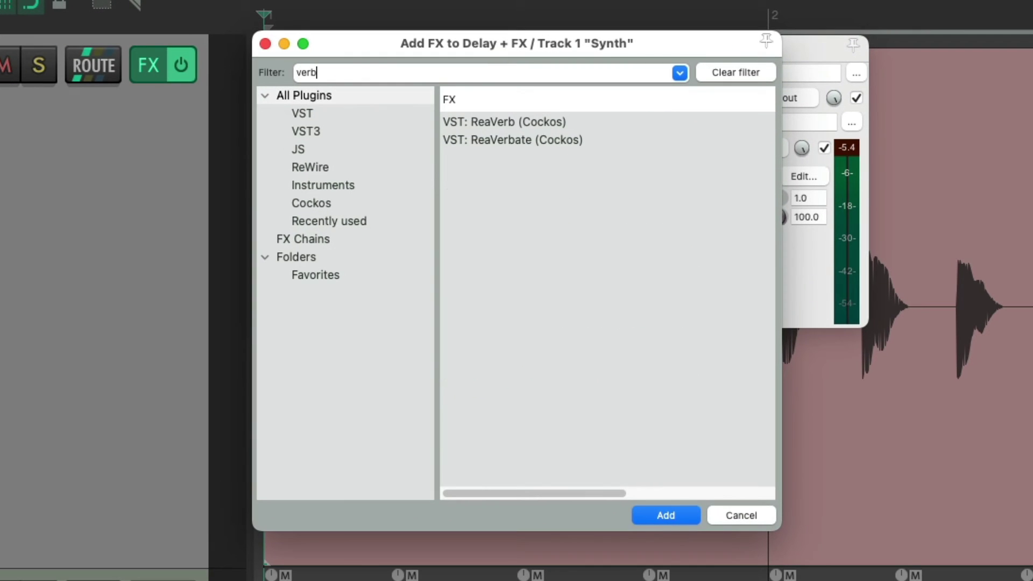
{"action": "left_click", "coordinate": [572, 139]}
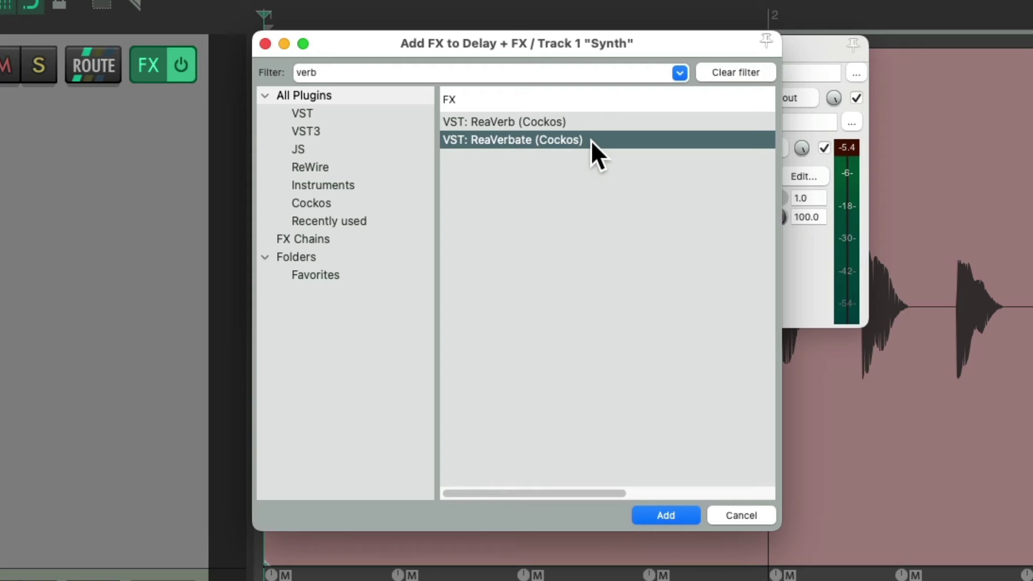
{"action": "double_click", "coordinate": [587, 139]}
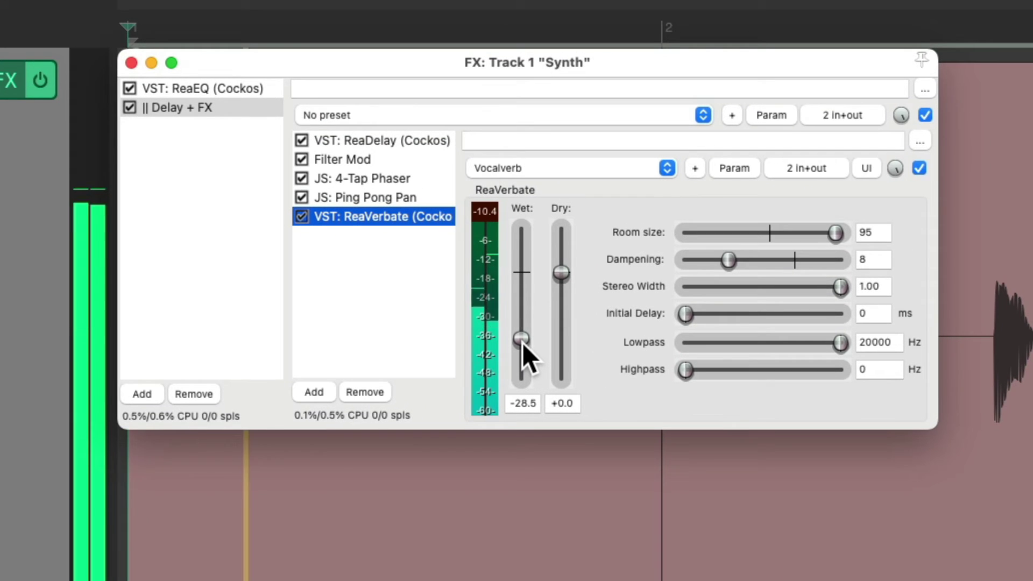
{"action": "left_click", "coordinate": [522, 341]}
{"action": "left_click_drag", "start_coordinate": [523, 341], "coordinate": [522, 343]}
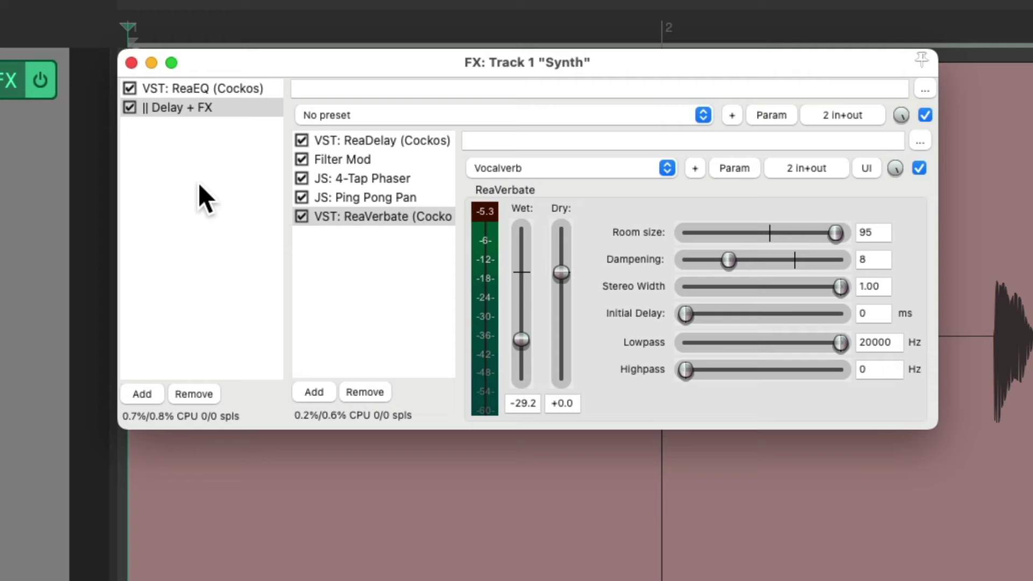
Compare the chain with Delay + FX bypassed during playback, then re-enable it and ReaEQ
{"action": "left_click", "coordinate": [127, 106]}
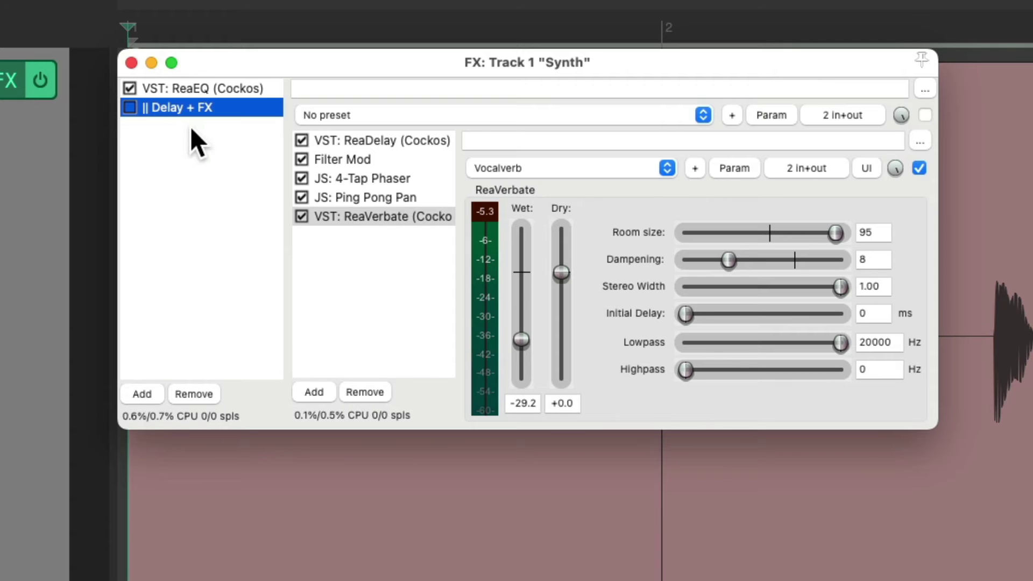
{"action": "key", "text": "space"}
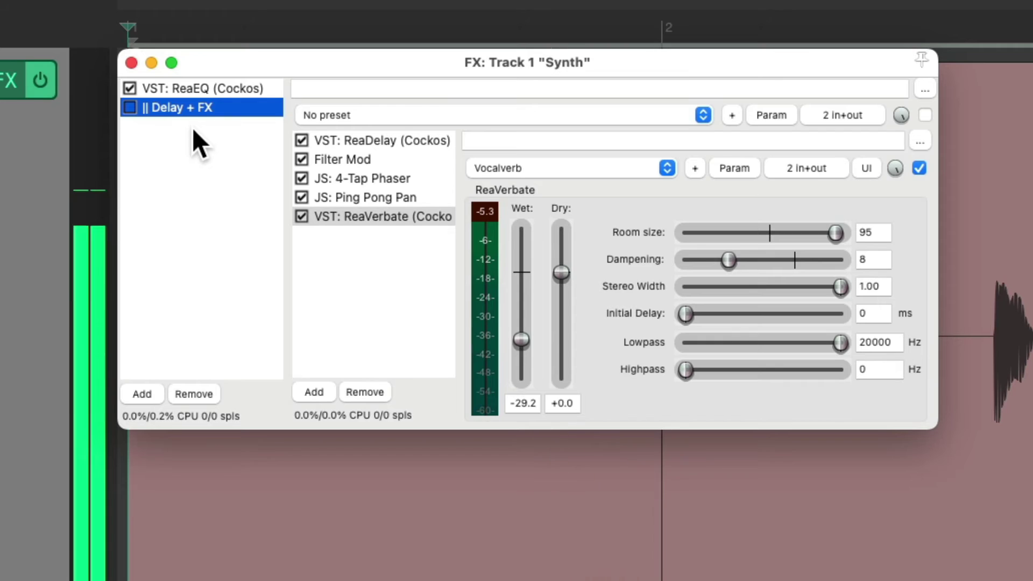
{"action": "left_click", "coordinate": [129, 107]}
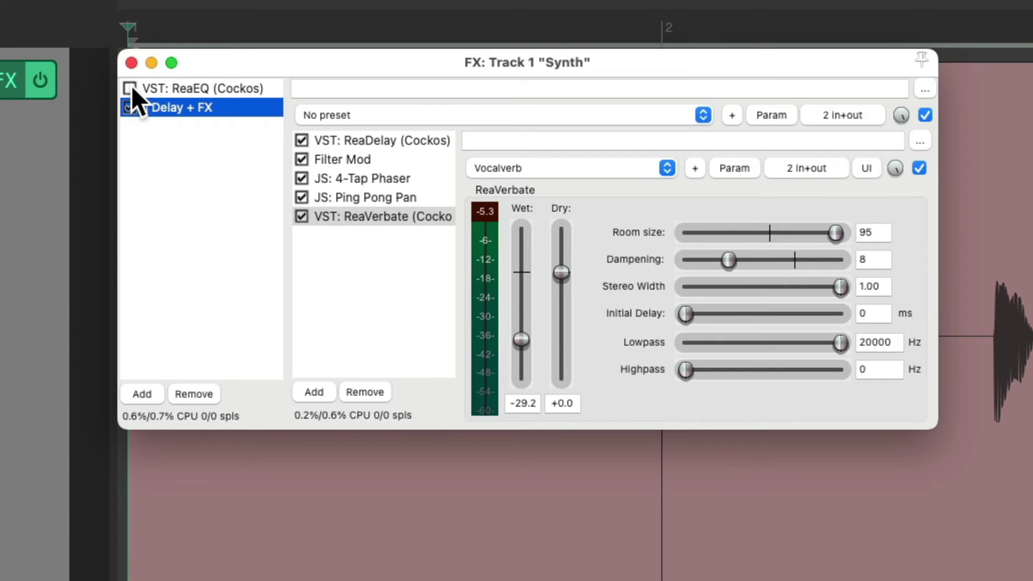
{"action": "key", "text": "space"}
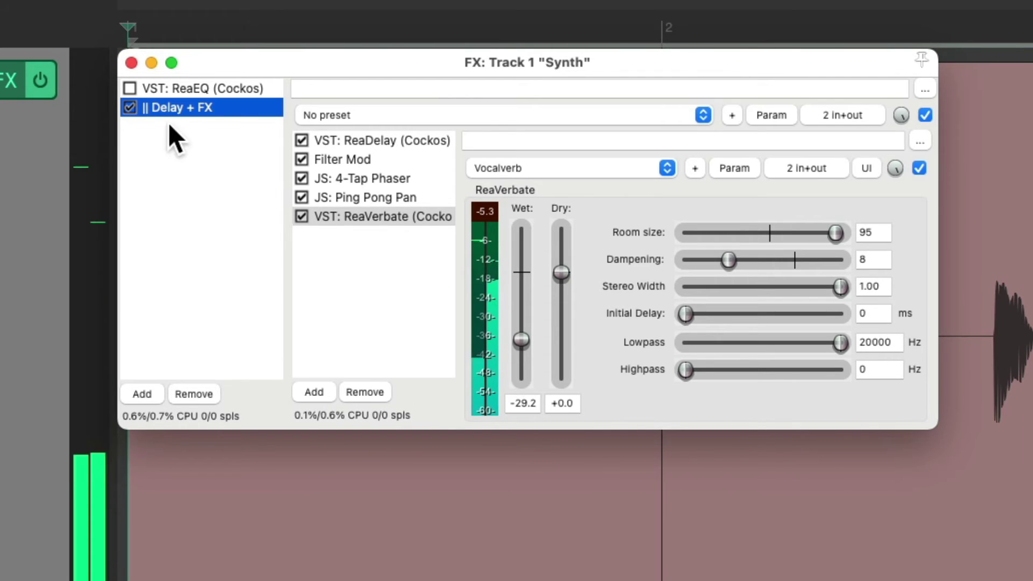
{"action": "left_click", "coordinate": [129, 89]}
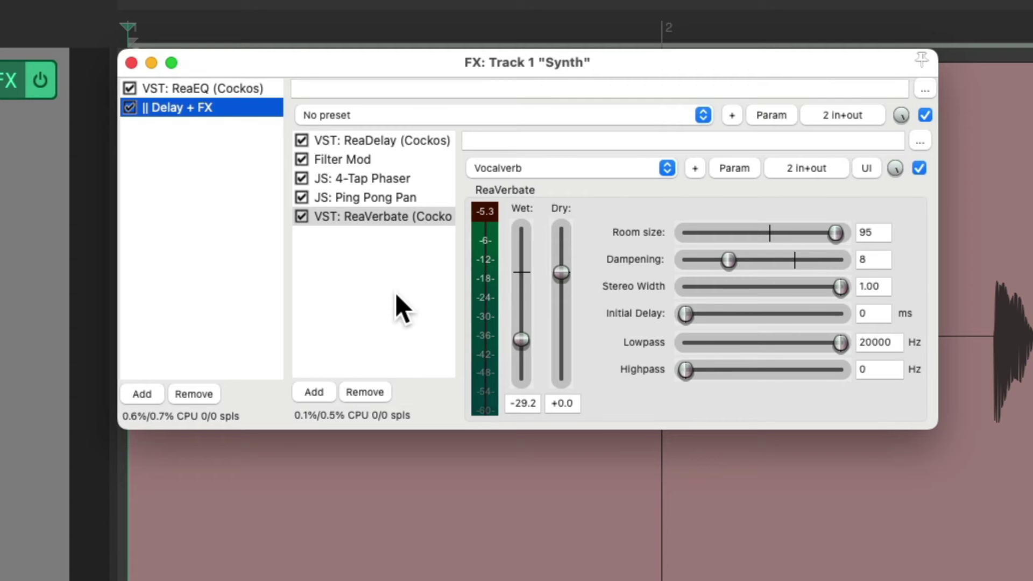
Drag ReaVerbate out of Delay + FX to sit directly after the container in the main chain
{"action": "left_click", "coordinate": [228, 93]}
{"action": "left_click", "coordinate": [242, 105]}
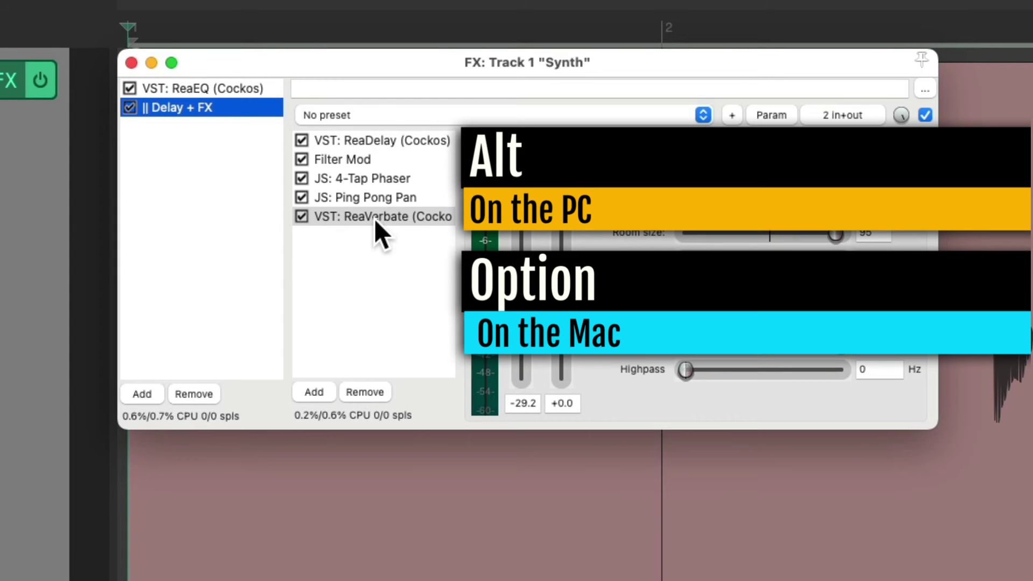
{"action": "left_click_drag", "start_coordinate": [374, 216], "coordinate": [266, 218]}
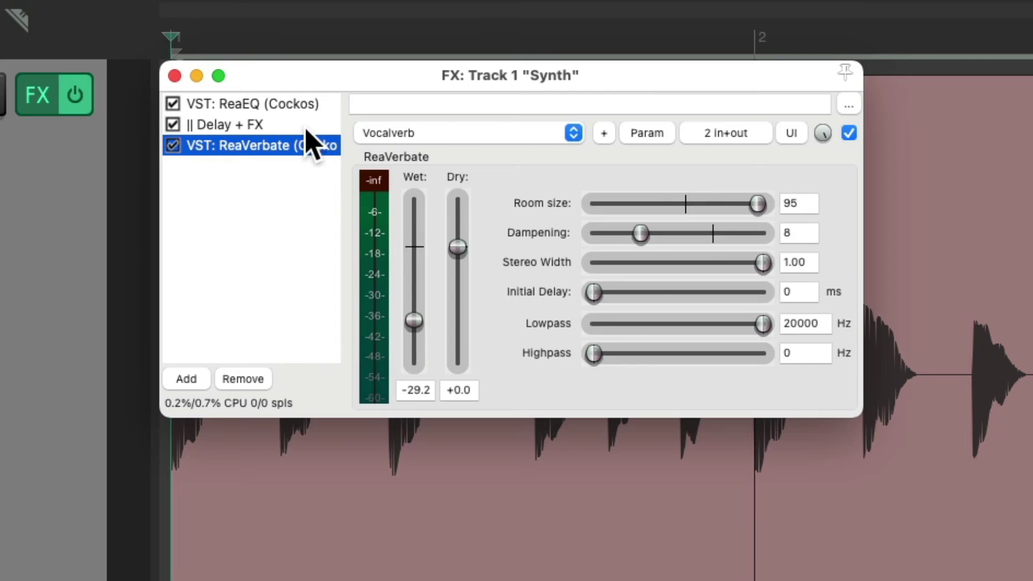
{"action": "left_click", "coordinate": [307, 125]}
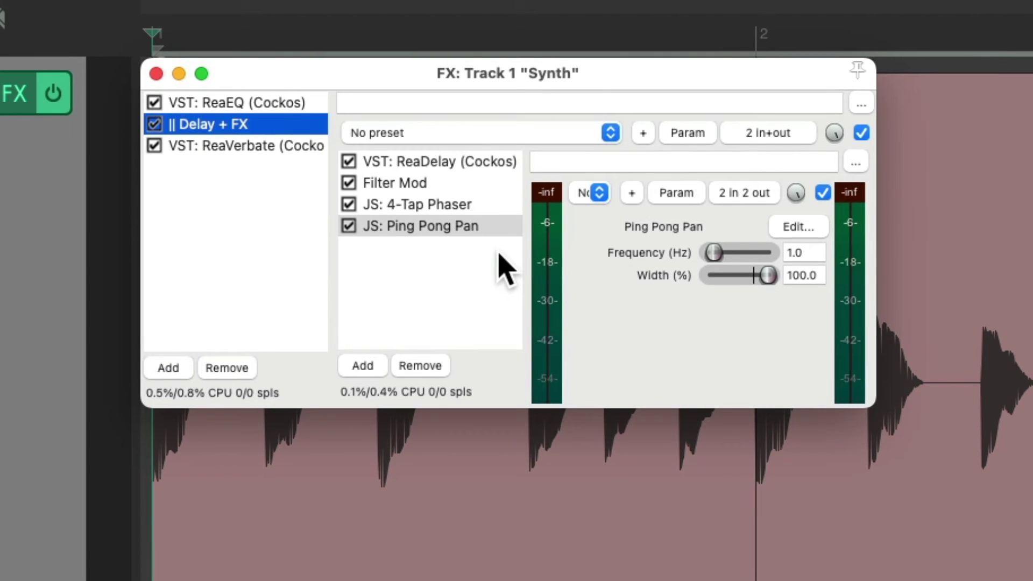
{"action": "left_click", "coordinate": [271, 146]}
{"action": "left_click", "coordinate": [154, 124]}
{"action": "key", "text": "space"}
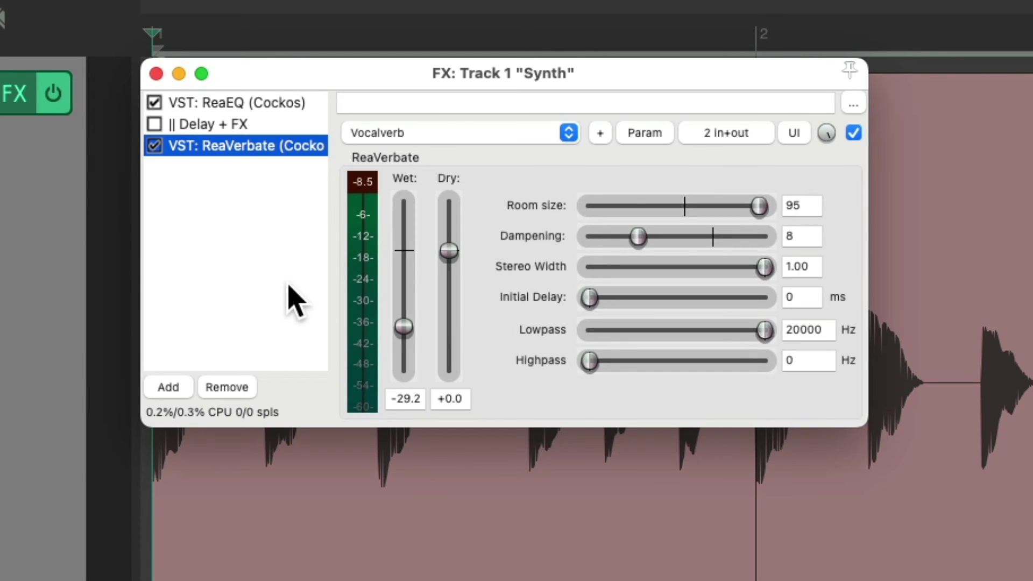
{"action": "left_click", "coordinate": [223, 128]}
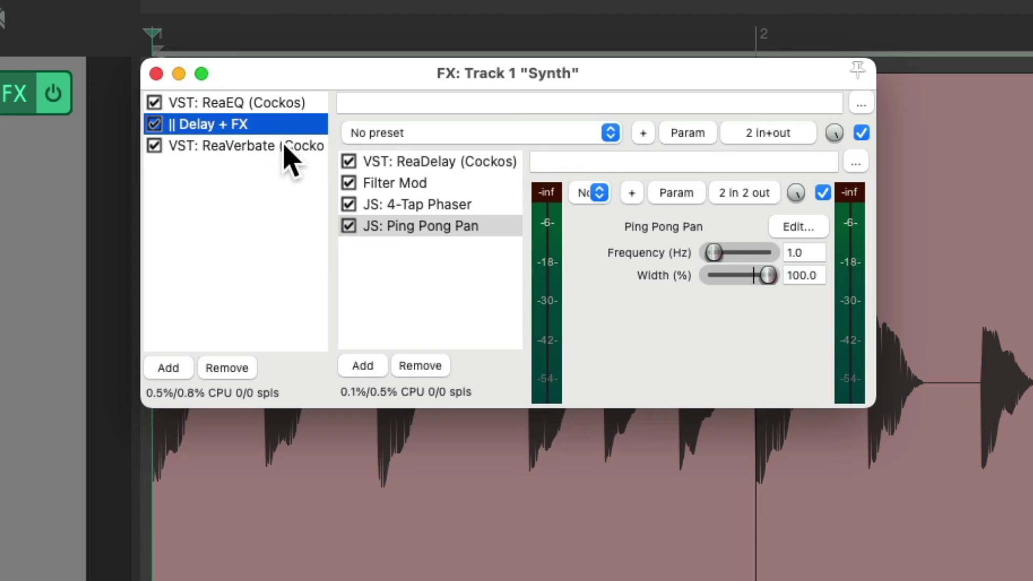
{"action": "key", "text": "space"}
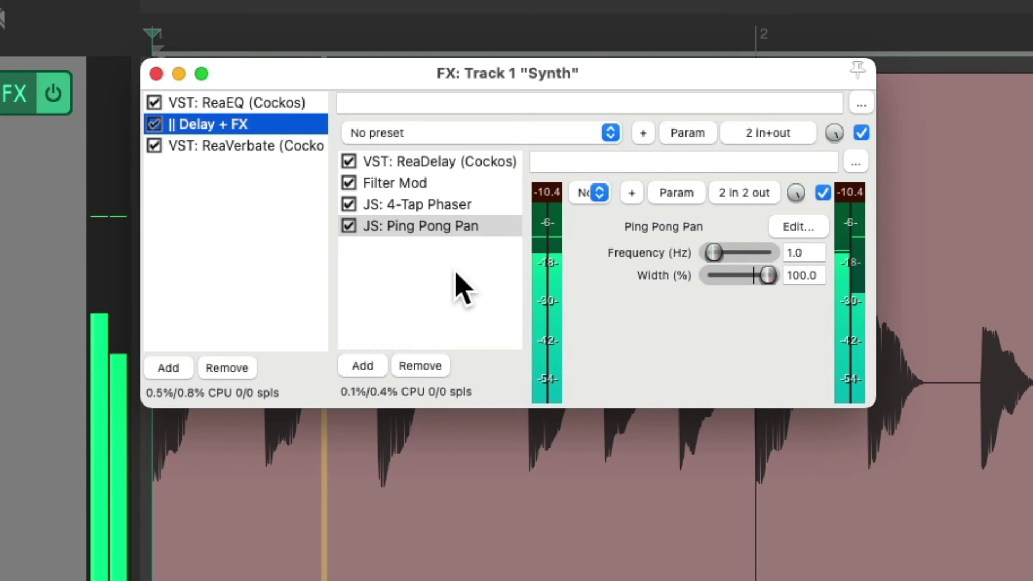
{"action": "left_click", "coordinate": [153, 102]}
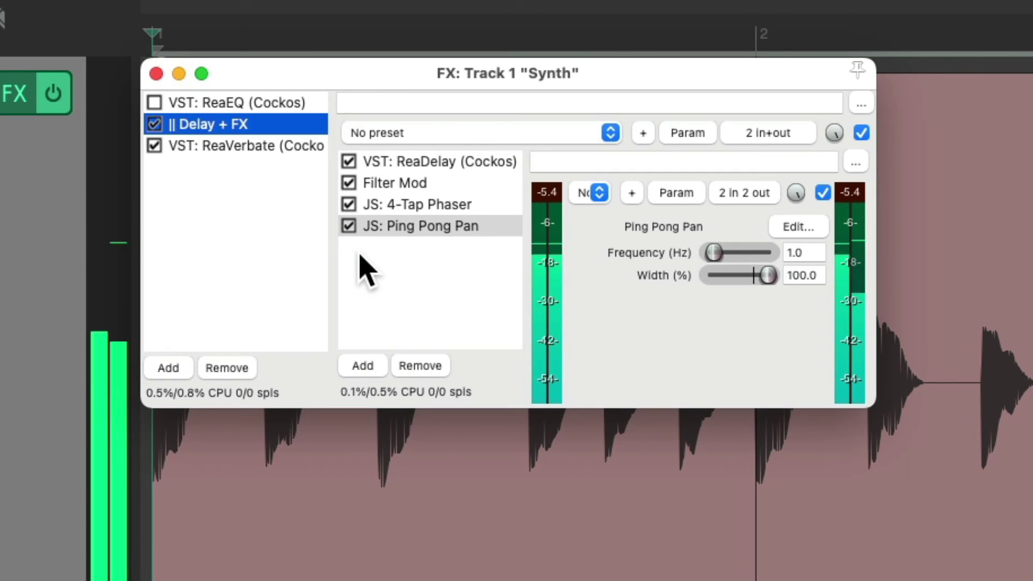
{"action": "key", "text": "space"}
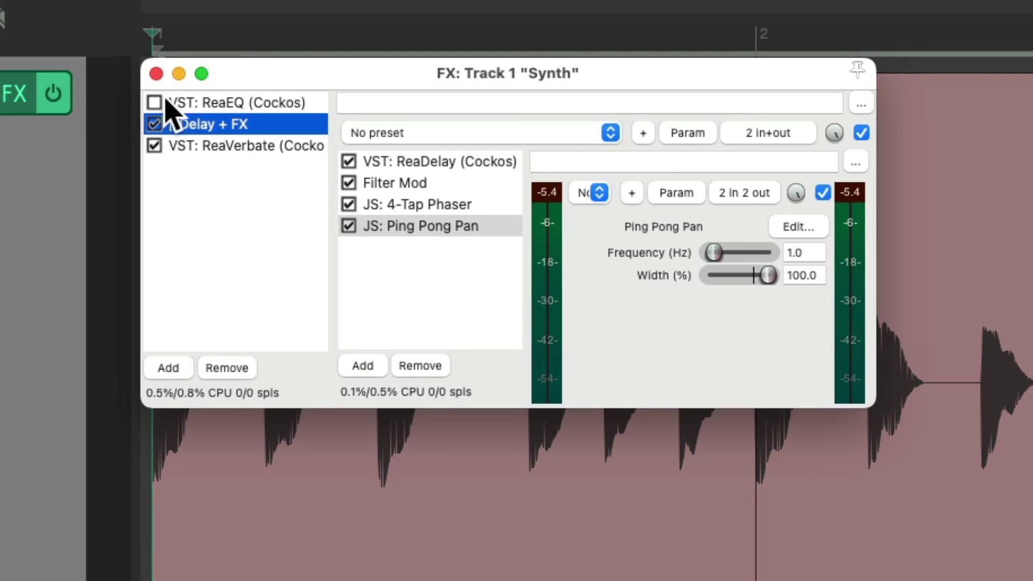
{"action": "left_click", "coordinate": [155, 126]}
{"action": "key", "text": "space"}
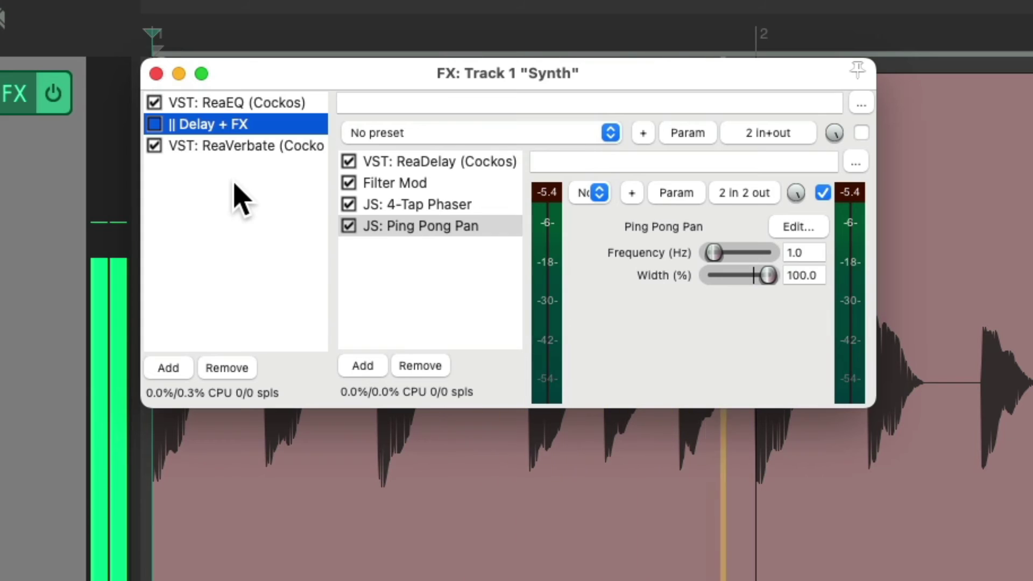
{"action": "left_click", "coordinate": [153, 124]}
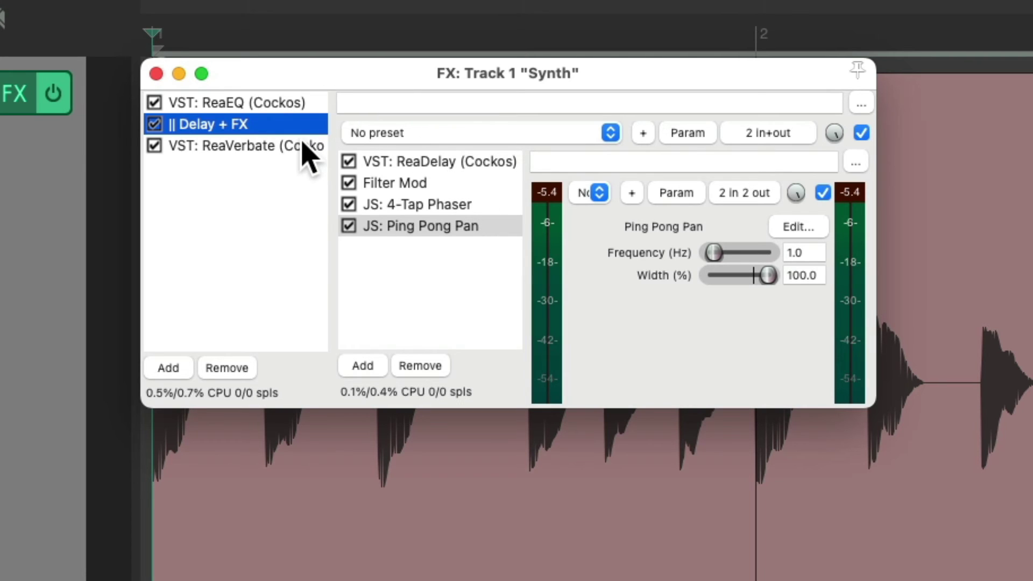
{"action": "key", "text": "space"}
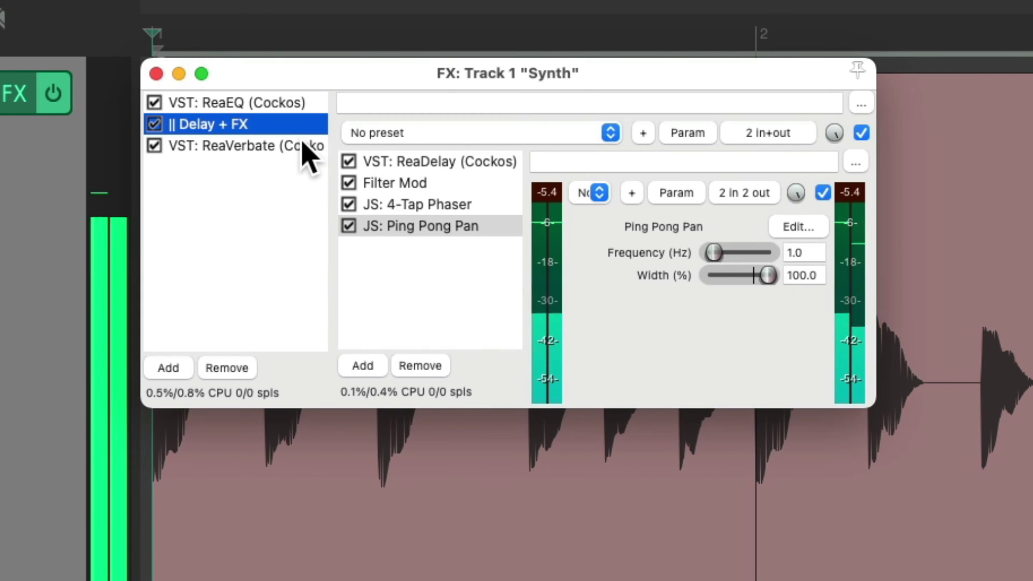
{"action": "left_click", "coordinate": [154, 102]}
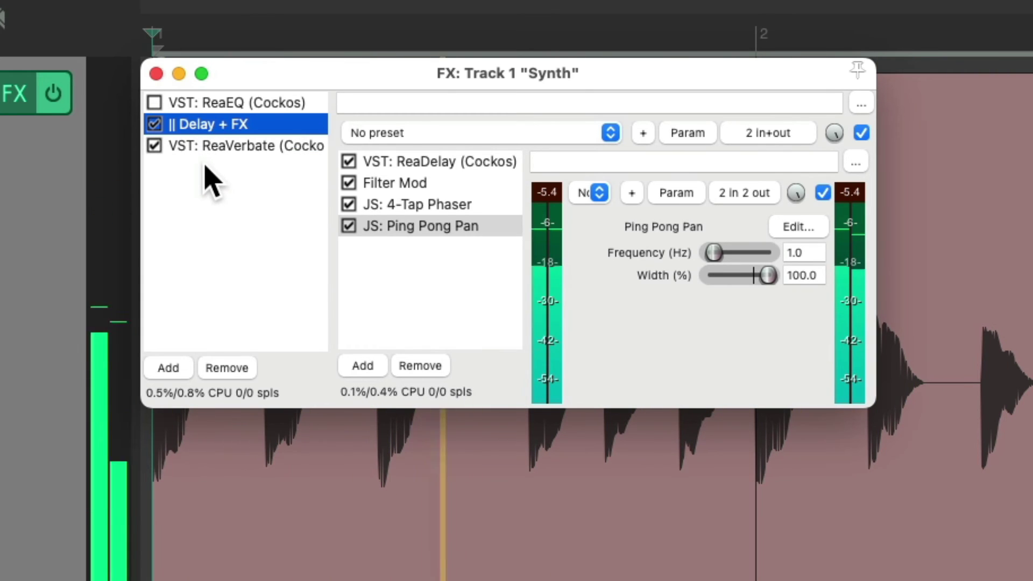
{"action": "left_click", "coordinate": [153, 102]}
{"action": "left_click", "coordinate": [154, 124]}
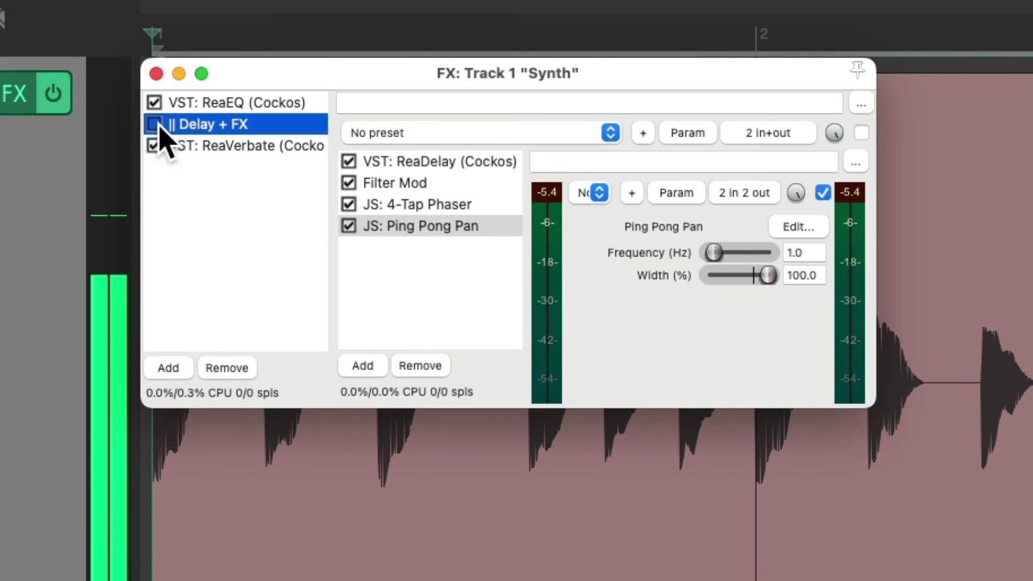
{"action": "left_click", "coordinate": [154, 125]}
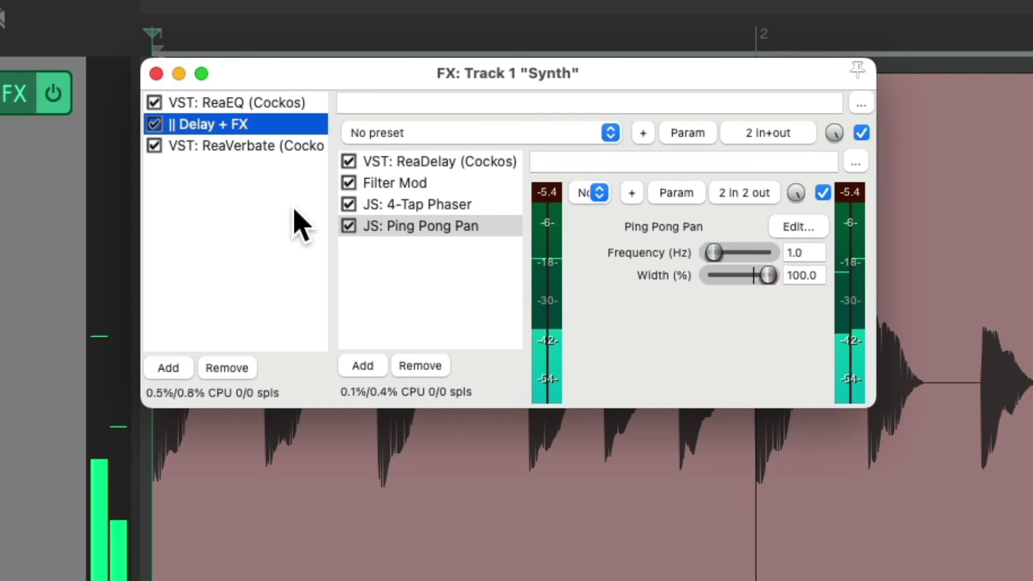
Browse Filter Mod, 4-Tap Phaser and Ping Pong Pan, ending on ReaDelay's settings
{"action": "left_click", "coordinate": [466, 184]}
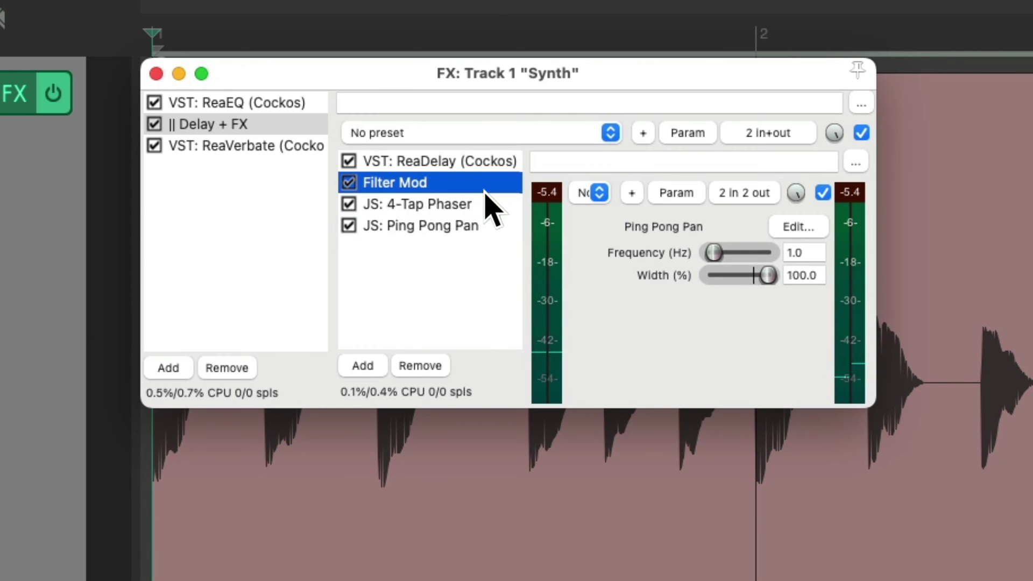
{"action": "left_click", "coordinate": [500, 206]}
{"action": "left_click", "coordinate": [513, 230]}
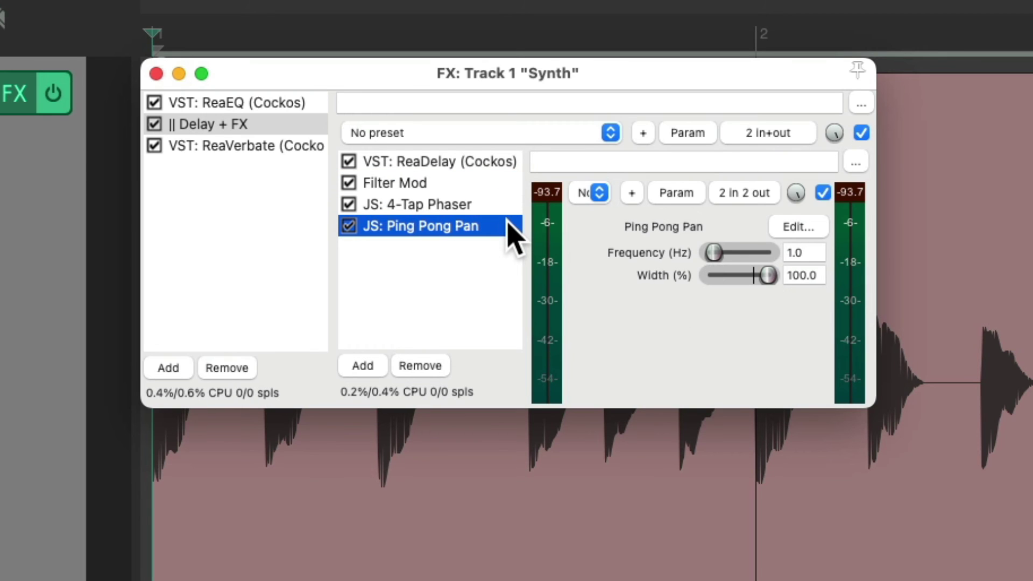
{"action": "left_click", "coordinate": [489, 164]}
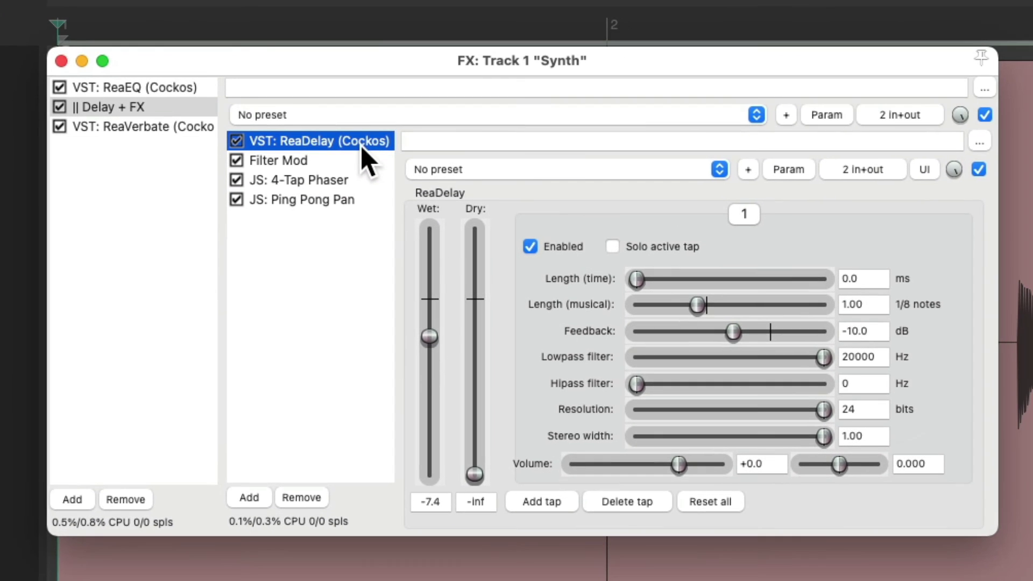